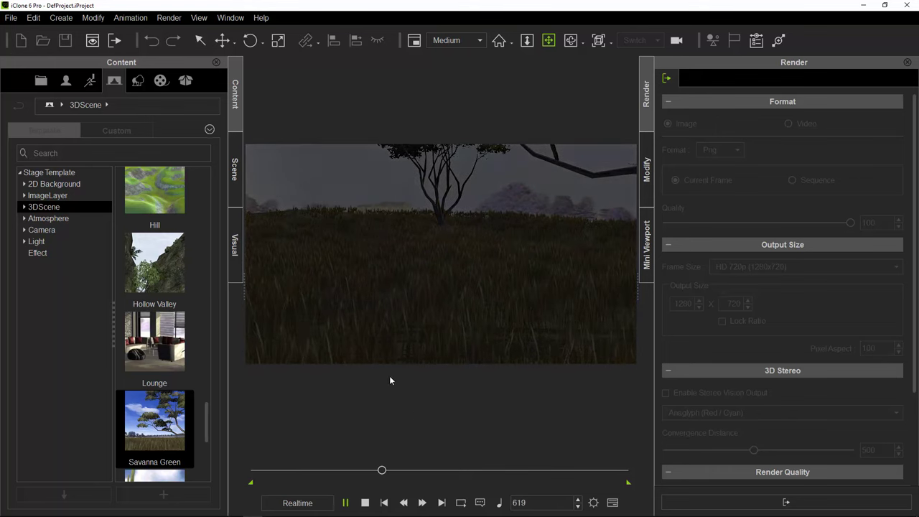
# Step: Stop playback, move to frame 815 and look at the savanna scene's trees from a different camera angle
pyautogui.click(365, 502)
pyautogui.moveTo(299, 474); pyautogui.dragTo(422, 475)
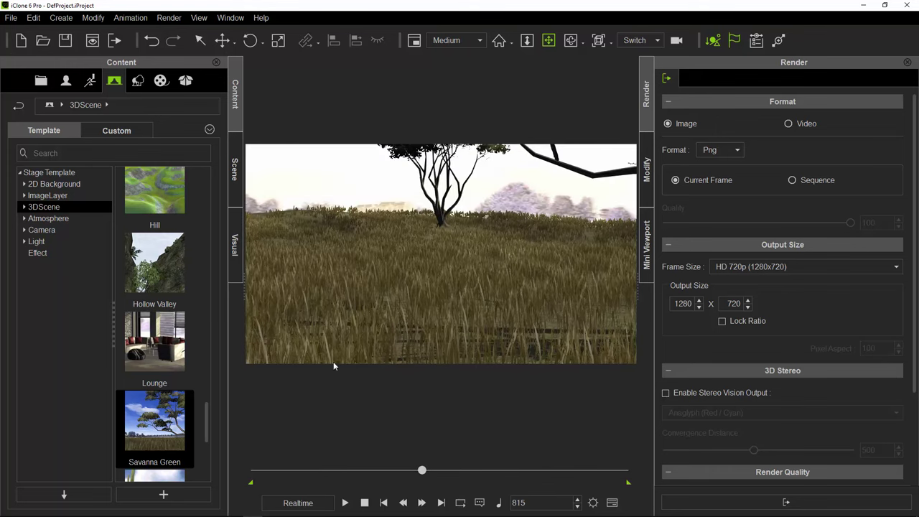
pyautogui.moveTo(439, 318); pyautogui.dragTo(409, 282)
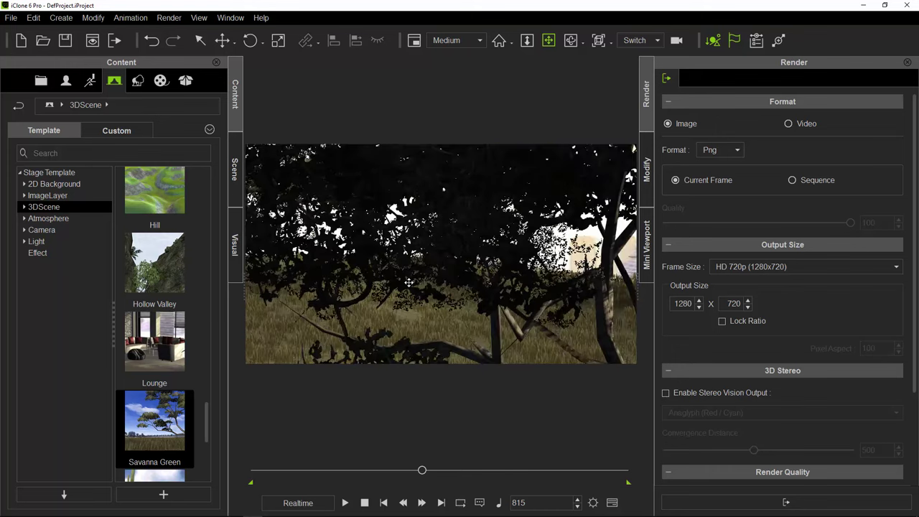
pyautogui.moveTo(502, 262); pyautogui.dragTo(438, 295)
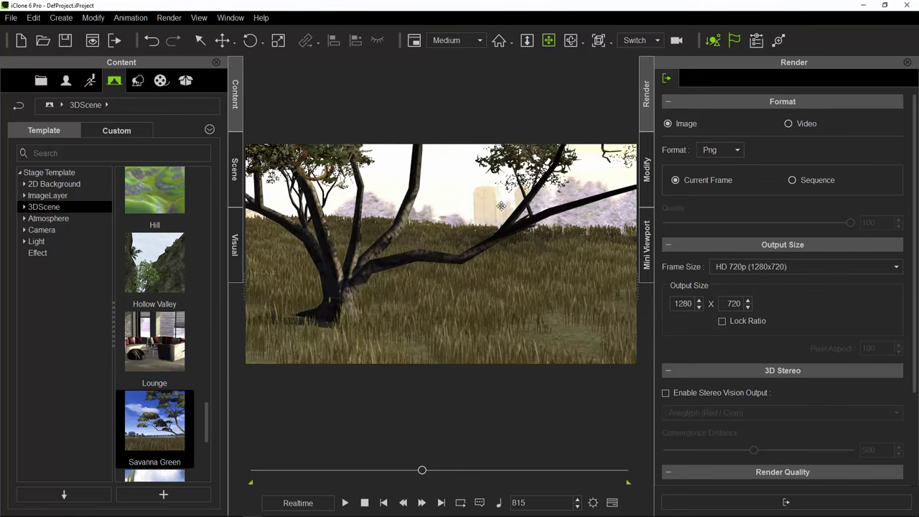
pyautogui.moveTo(502, 206); pyautogui.dragTo(453, 168)
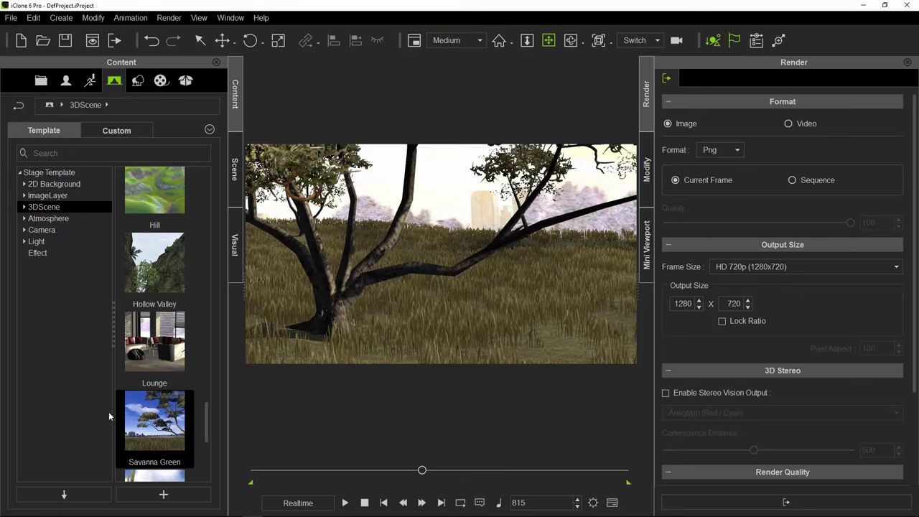
# Step: Browse the 3DScene stage templates around Savanna Green
pyautogui.moveTo(206, 414); pyautogui.dragTo(206, 442)
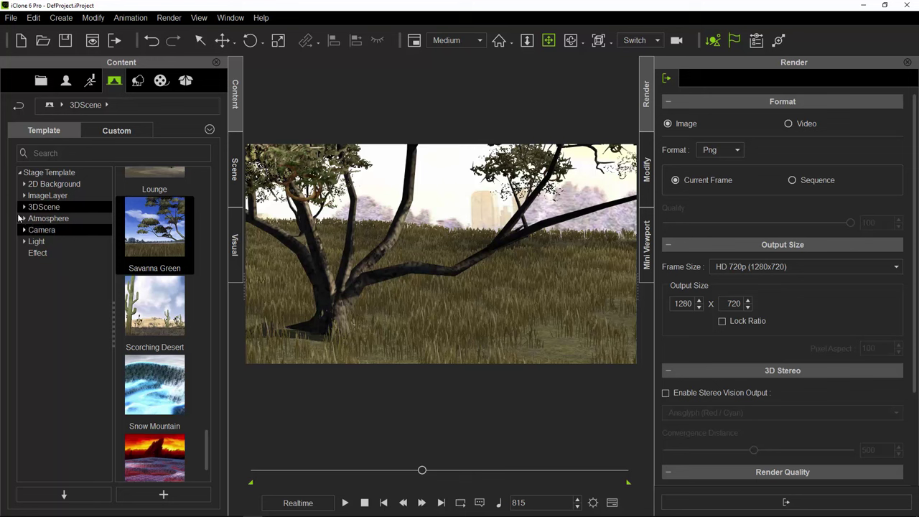
pyautogui.click(93, 208)
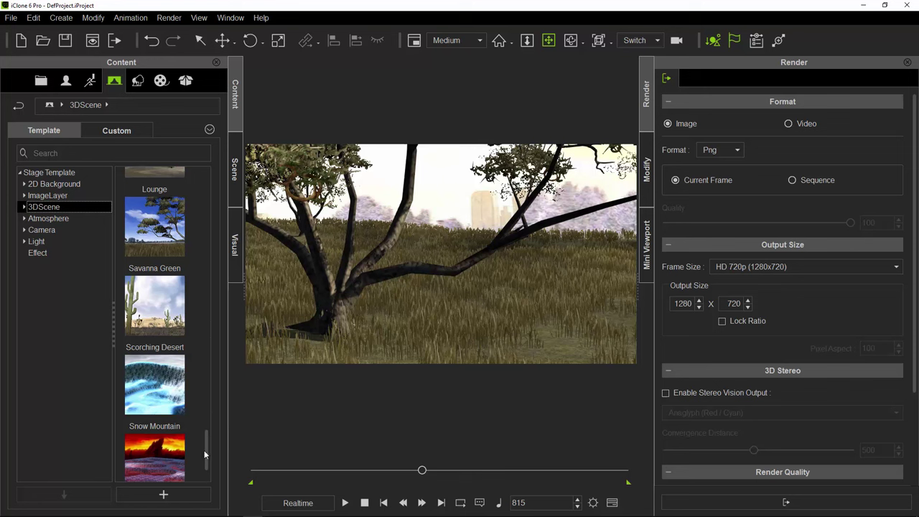
pyautogui.scroll(1, 207, 445)
pyautogui.scroll(3, 215, 427)
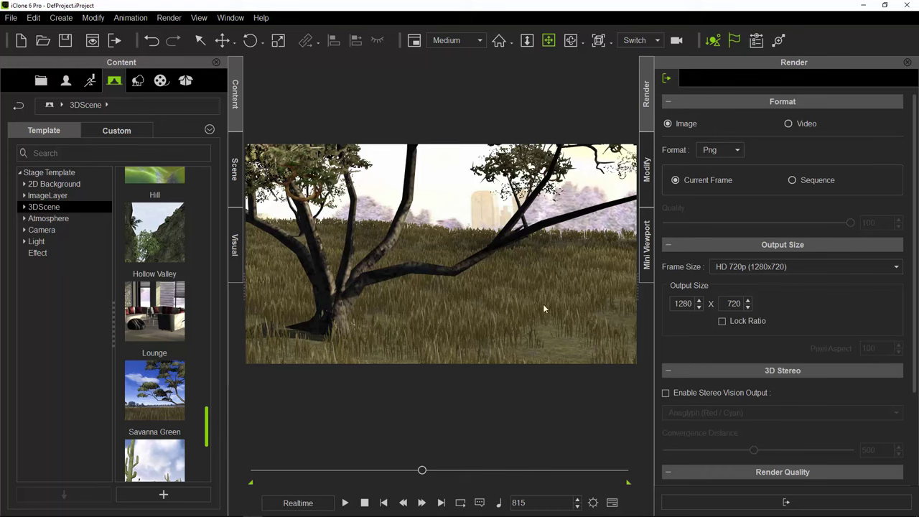
pyautogui.scroll(-1, 514, 287)
# Step: Examine the savanna scene's trees, grass and distant skyline from several camera angles
pyautogui.moveTo(514, 286); pyautogui.dragTo(512, 332)
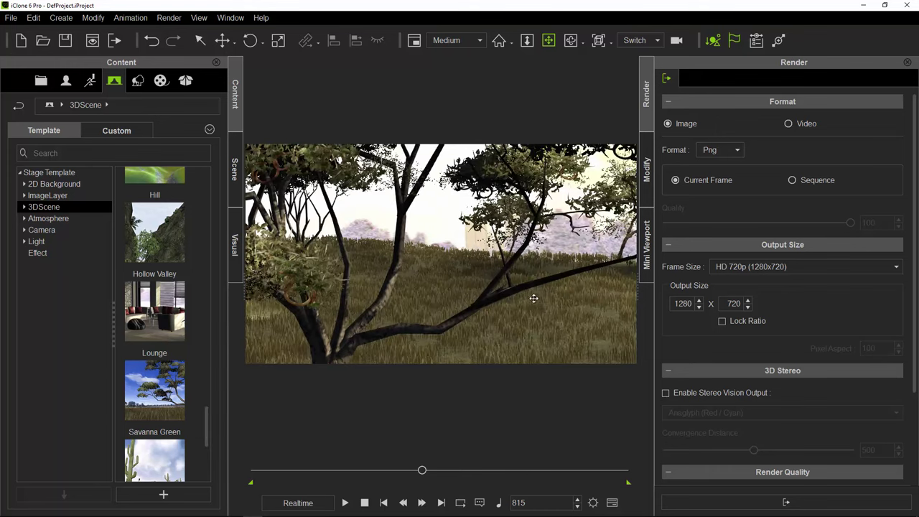
pyautogui.moveTo(533, 299); pyautogui.dragTo(509, 334)
pyautogui.moveTo(478, 292); pyautogui.dragTo(514, 338)
pyautogui.moveTo(388, 234); pyautogui.dragTo(406, 310)
pyautogui.moveTo(450, 260); pyautogui.dragTo(512, 289)
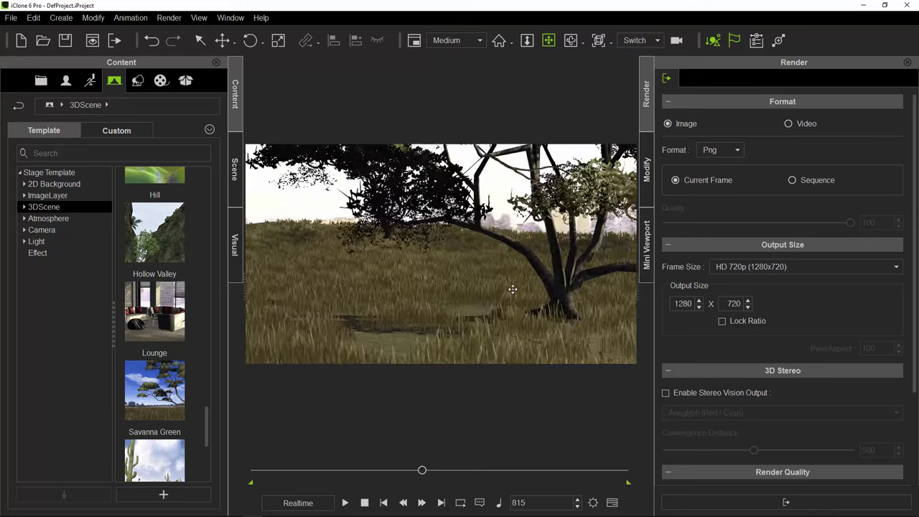
pyautogui.moveTo(291, 244); pyautogui.dragTo(347, 300)
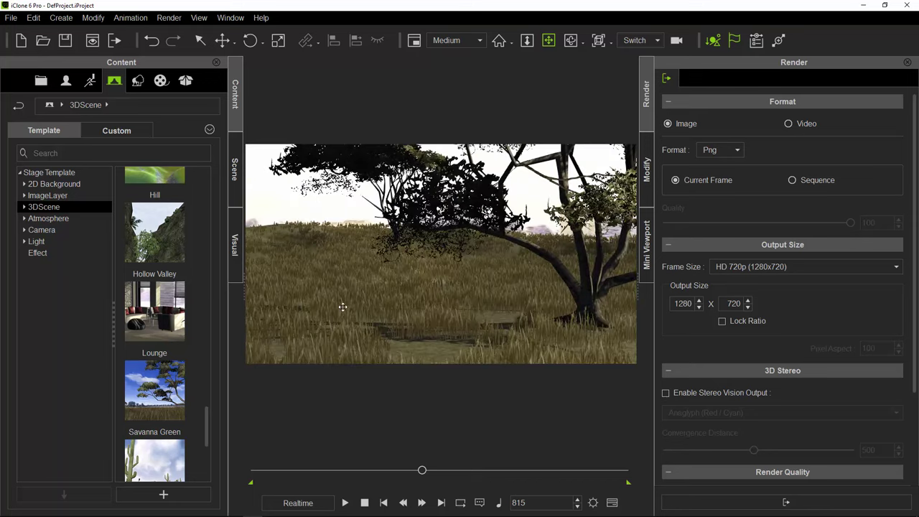
pyautogui.scroll(-2, 366, 287)
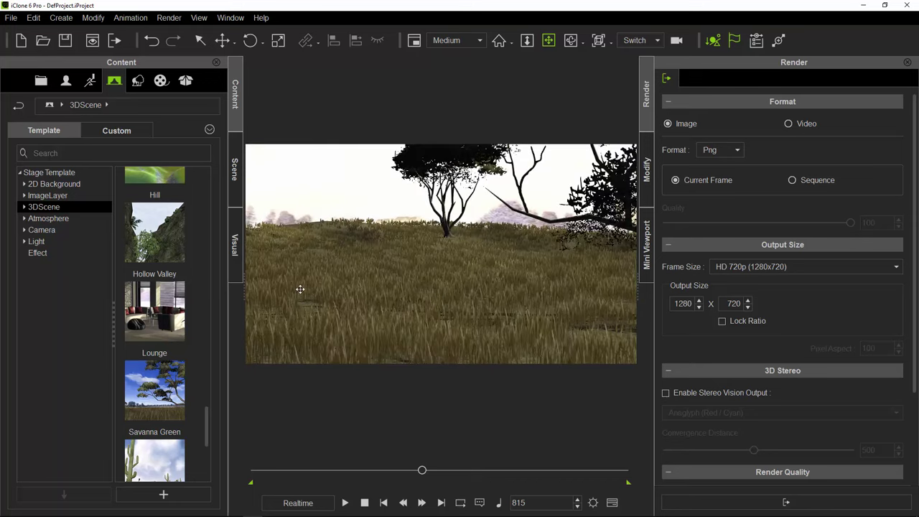
pyautogui.scroll(2, 362, 259)
pyautogui.moveTo(348, 278); pyautogui.dragTo(440, 300)
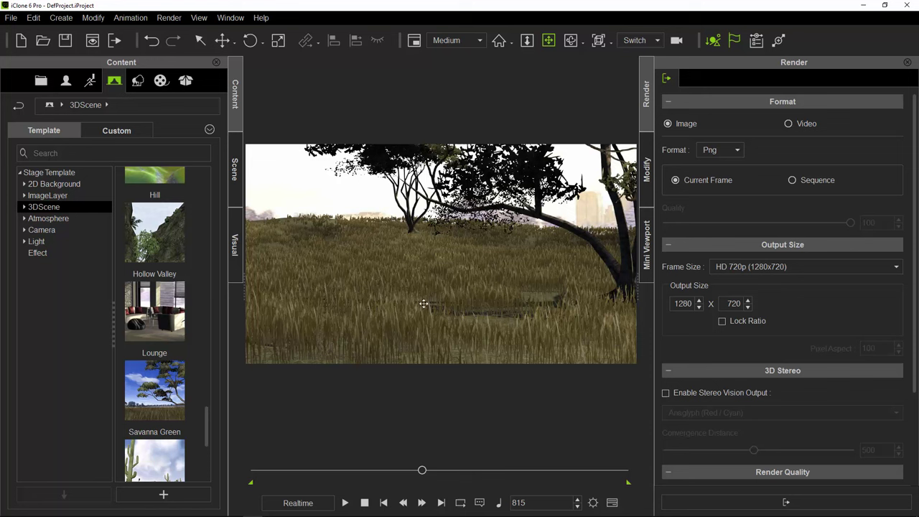
pyautogui.moveTo(389, 314); pyautogui.dragTo(410, 302)
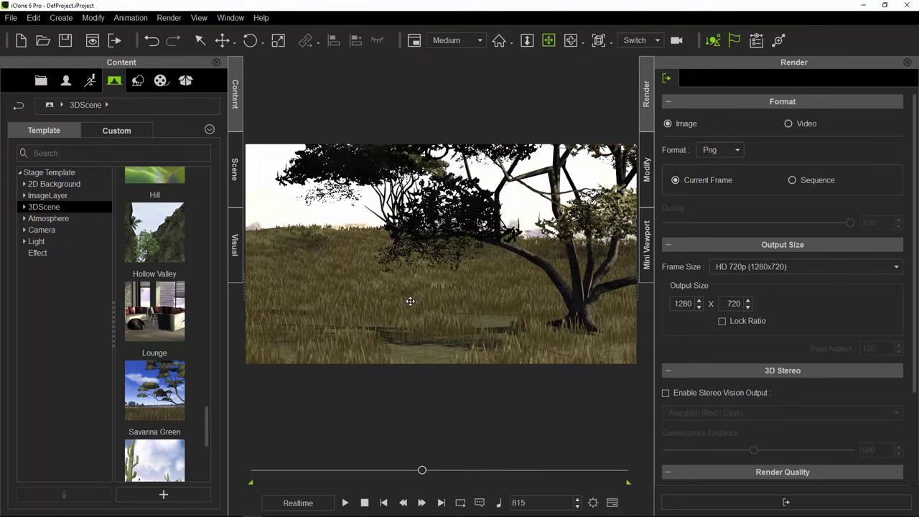
pyautogui.scroll(2, 302, 221)
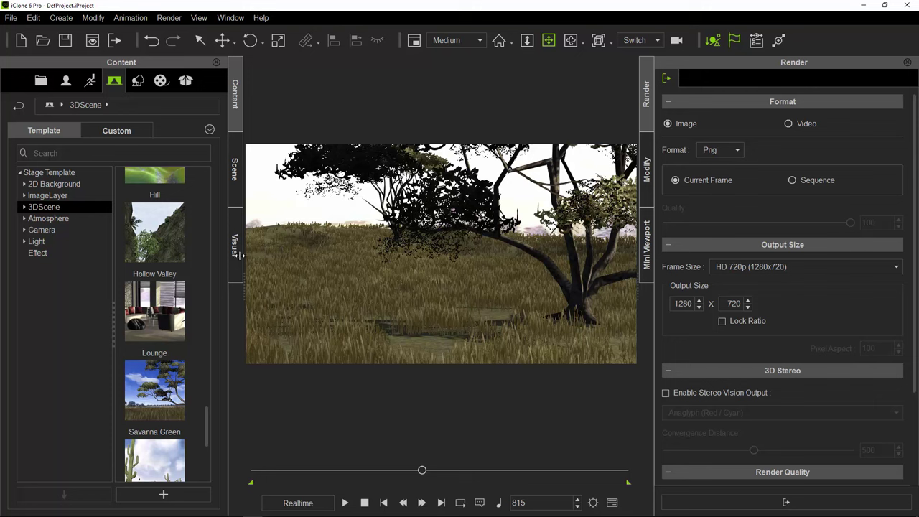
# Step: Load the Scorching Desert 3D scene template into the project and look over its cactus landscape
pyautogui.press('F5')
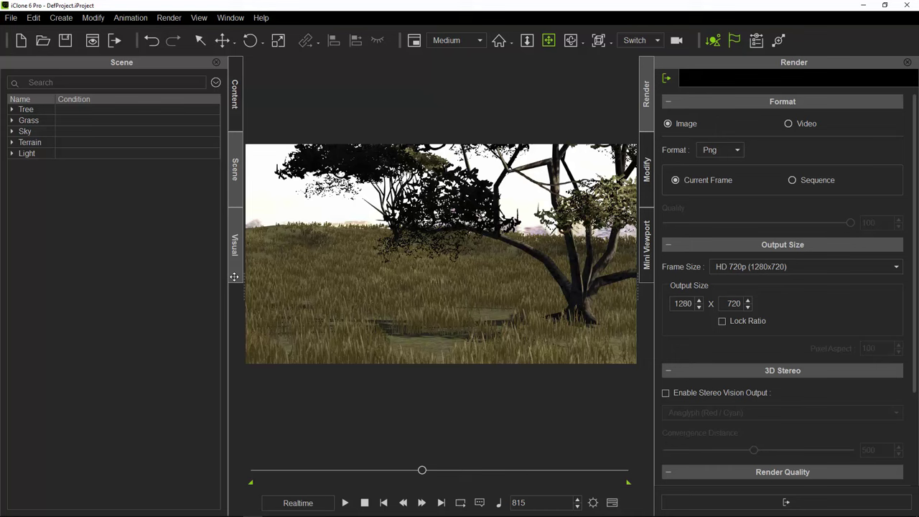
pyautogui.click(237, 111)
pyautogui.scroll(-3, 194, 403)
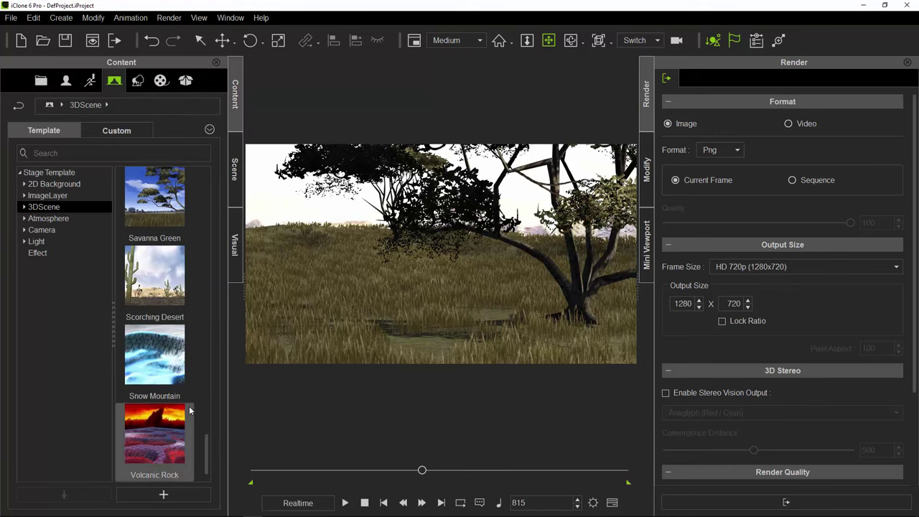
pyautogui.moveTo(154, 276); pyautogui.dragTo(430, 263)
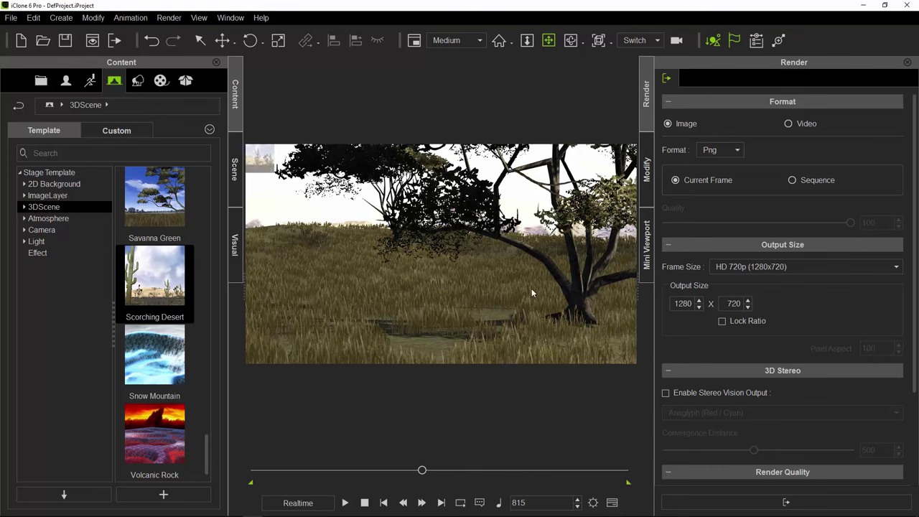
pyautogui.moveTo(531, 283); pyautogui.dragTo(462, 261)
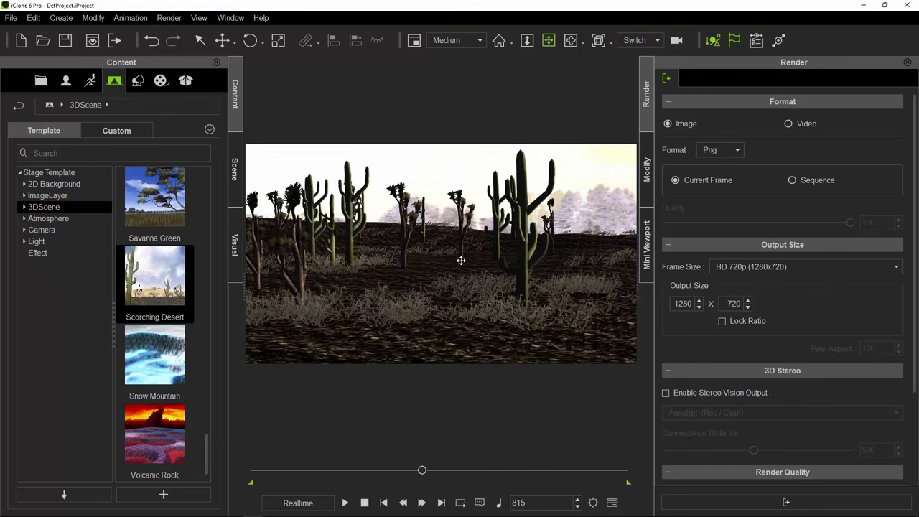
pyautogui.moveTo(462, 261); pyautogui.dragTo(455, 263, button='right')
pyautogui.moveTo(448, 302); pyautogui.dragTo(484, 194)
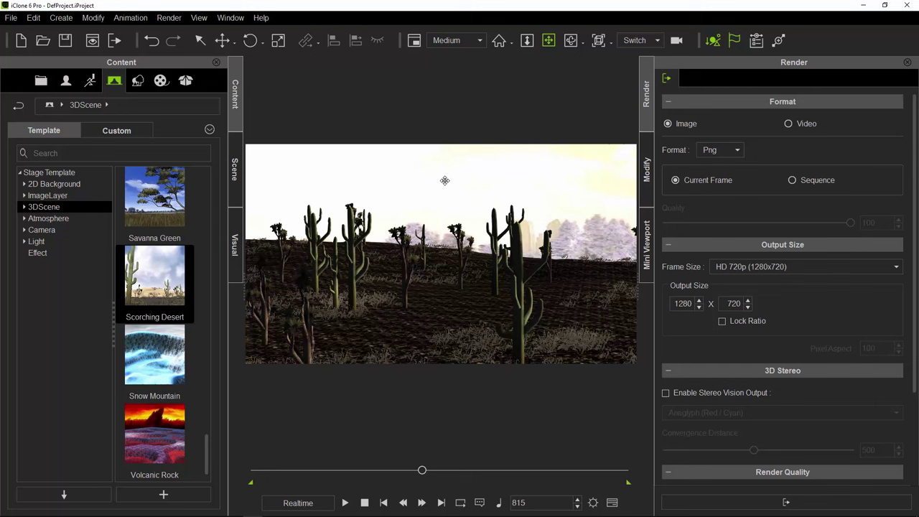
# Step: Load the Volcanic Rock 3D scene into a new project without saving the current one, and preview its playback
pyautogui.hotkey('ctrl', 'n')
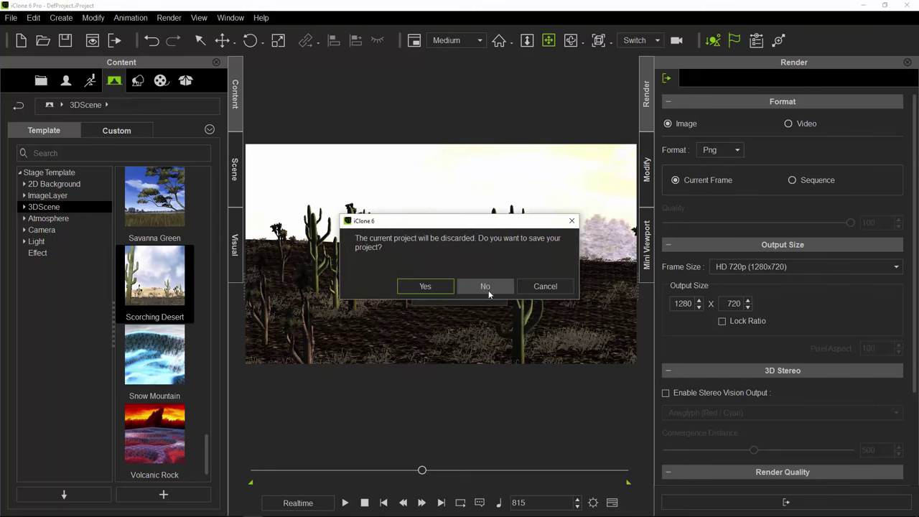
pyautogui.click(485, 286)
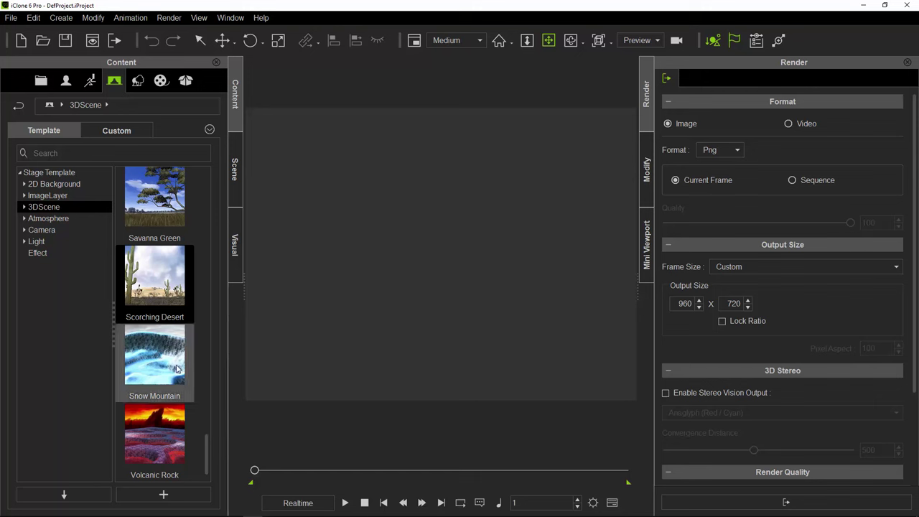
pyautogui.moveTo(181, 447); pyautogui.dragTo(429, 260)
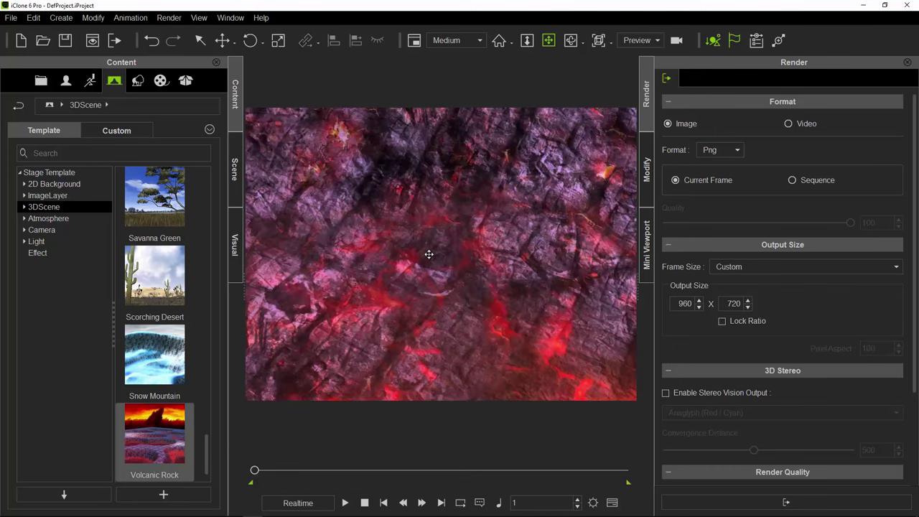
pyautogui.press('space')
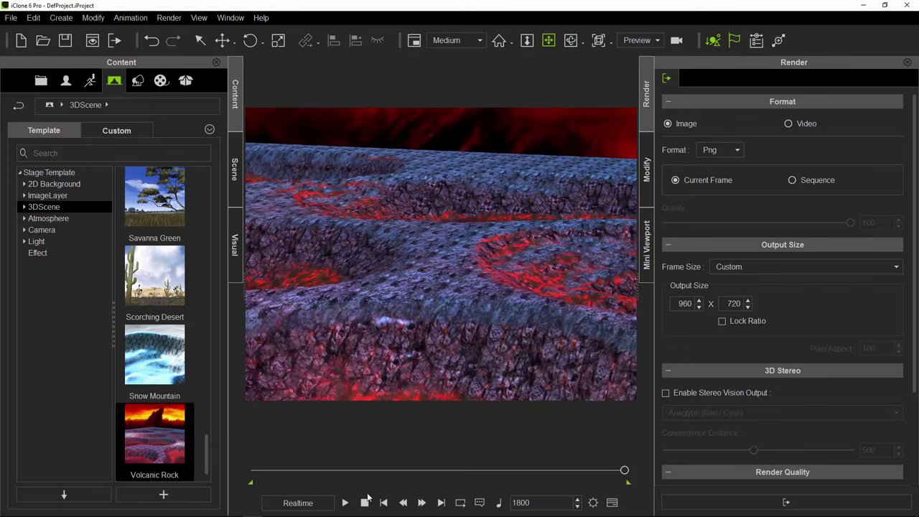
pyautogui.click(366, 501)
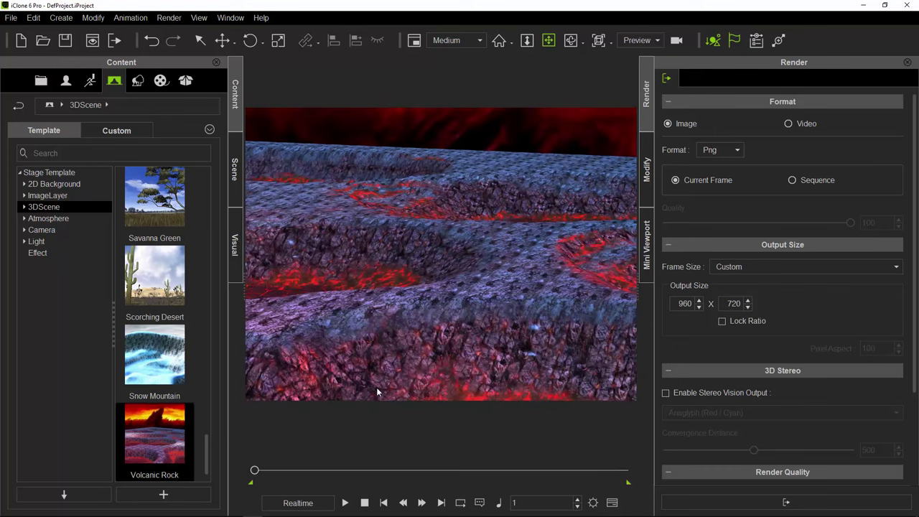
# Step: Start another new project without saving and load the Snow Mountain 3D scene template
pyautogui.hotkey('ctrl', 'n')
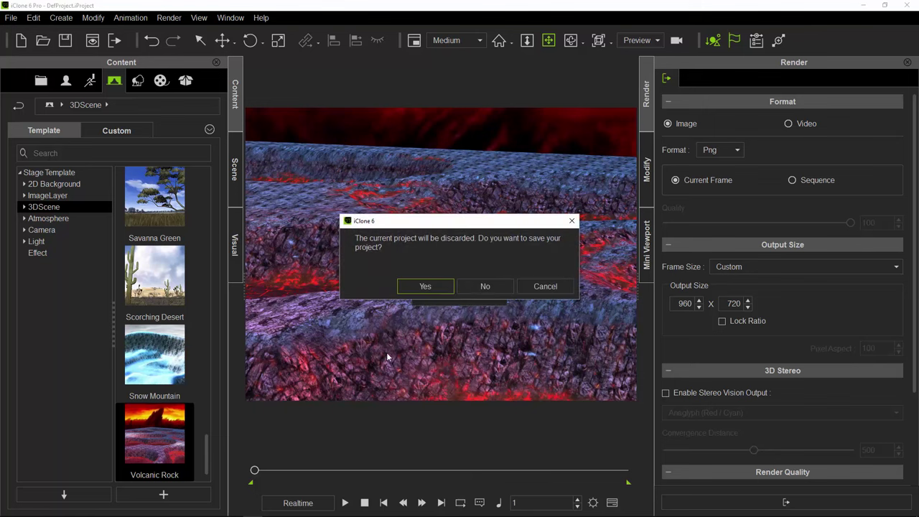
pyautogui.click(482, 287)
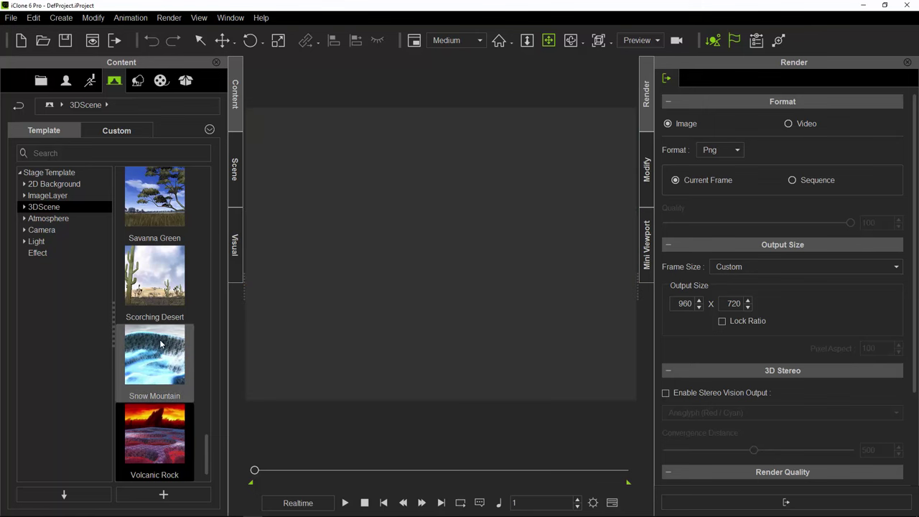
pyautogui.moveTo(155, 354); pyautogui.dragTo(439, 255)
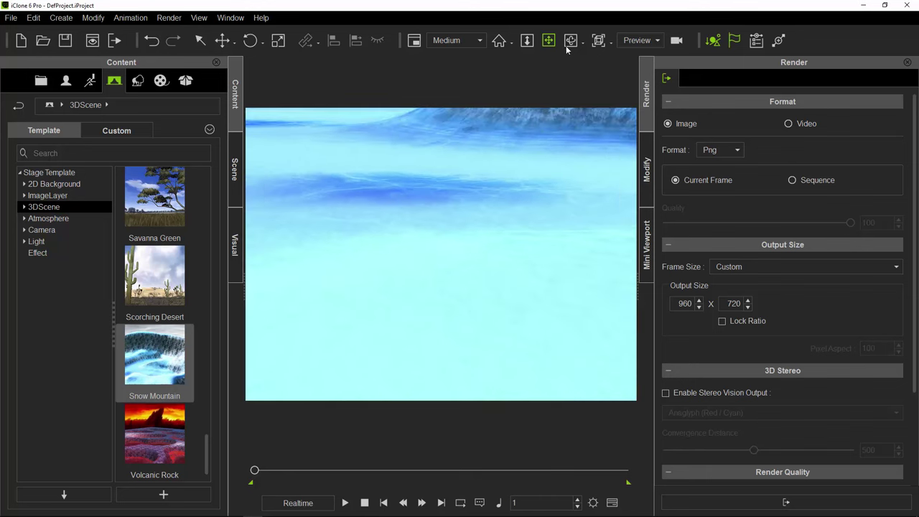
# Step: Zoom the camera out to view the Snow Mountain valley and its surrounding slopes
pyautogui.press('z')
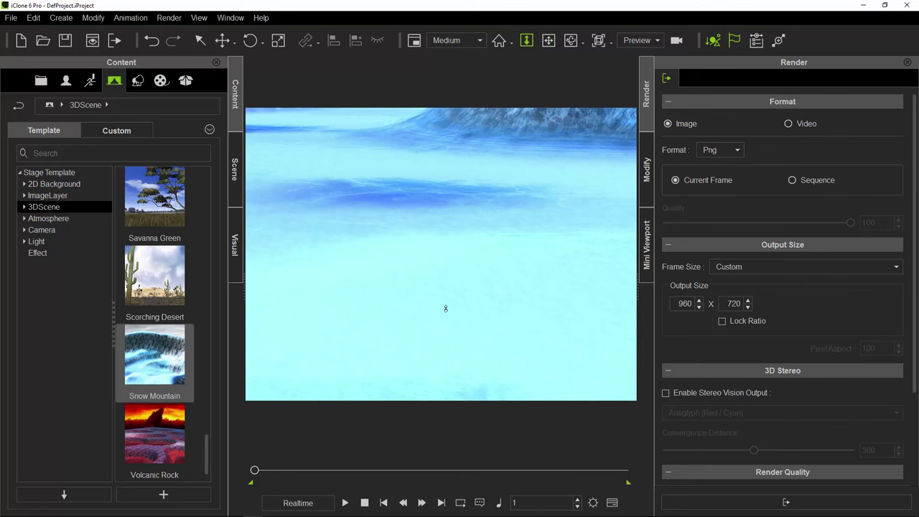
pyautogui.moveTo(455, 234); pyautogui.dragTo(472, 173)
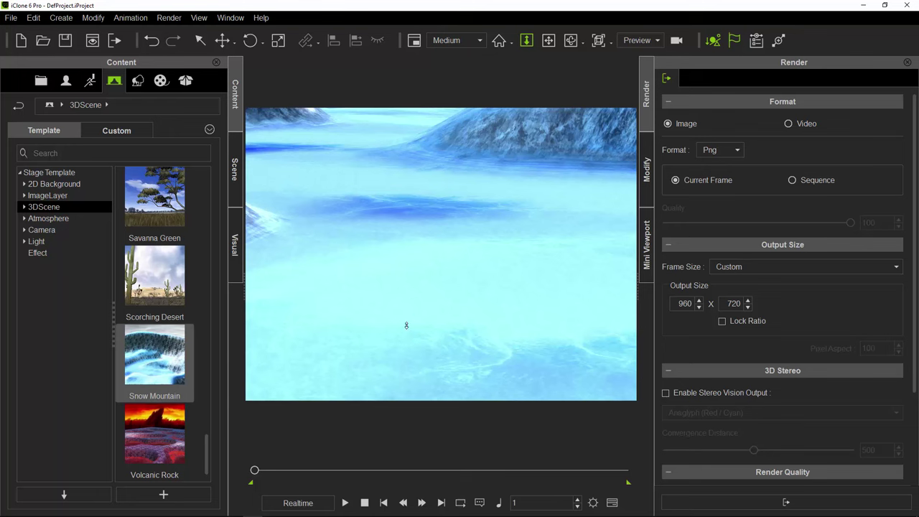
pyautogui.moveTo(406, 325)
pyautogui.mouseDown()
pyautogui.moveTo(441, 181)
pyautogui.moveTo(399, 371)
pyautogui.moveTo(407, 315)
pyautogui.mouseUp()
pyautogui.moveTo(411, 282)
pyautogui.mouseDown()
pyautogui.moveTo(421, 252)
pyautogui.moveTo(419, 343)
pyautogui.moveTo(423, 285)
pyautogui.mouseUp()
pyautogui.moveTo(563, 4); pyautogui.dragTo(570, 38)
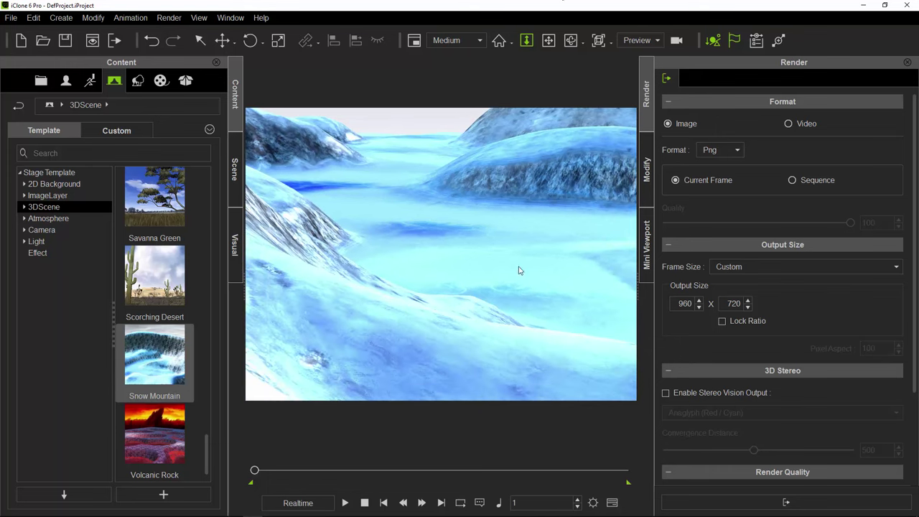
# Step: Orbit the camera around the Snow Mountain terrain to examine its slopes and icy valley floor from other sides
pyautogui.press('c')
pyautogui.moveTo(514, 279); pyautogui.dragTo(376, 309)
pyautogui.moveTo(309, 302); pyautogui.dragTo(630, 309)
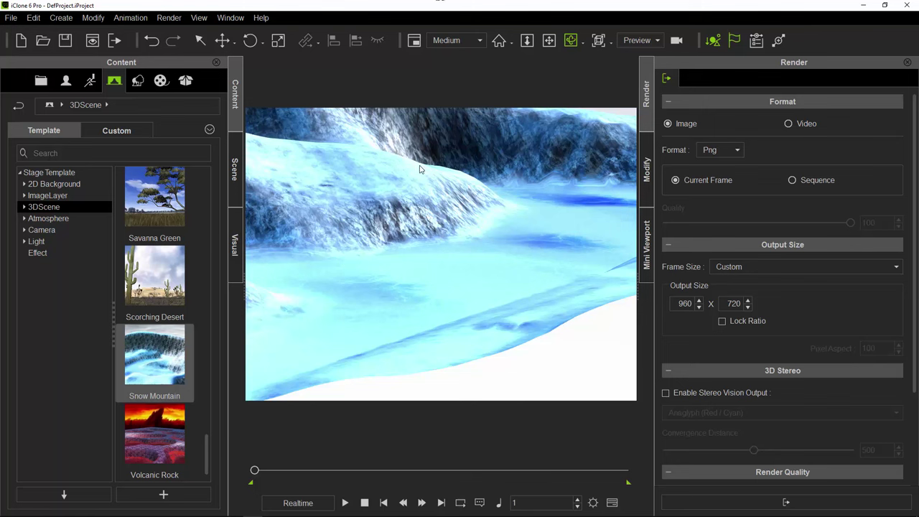
pyautogui.moveTo(421, 169); pyautogui.dragTo(466, 265)
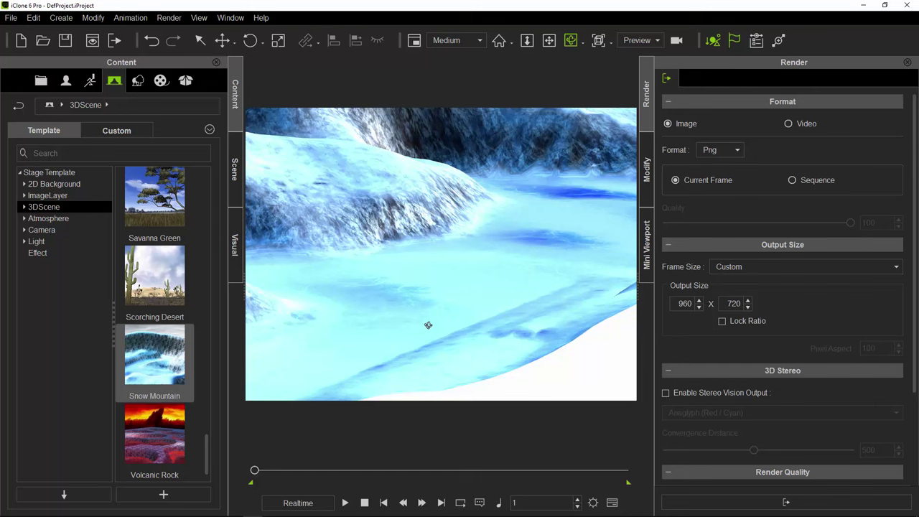
pyautogui.moveTo(375, 165); pyautogui.dragTo(378, 250)
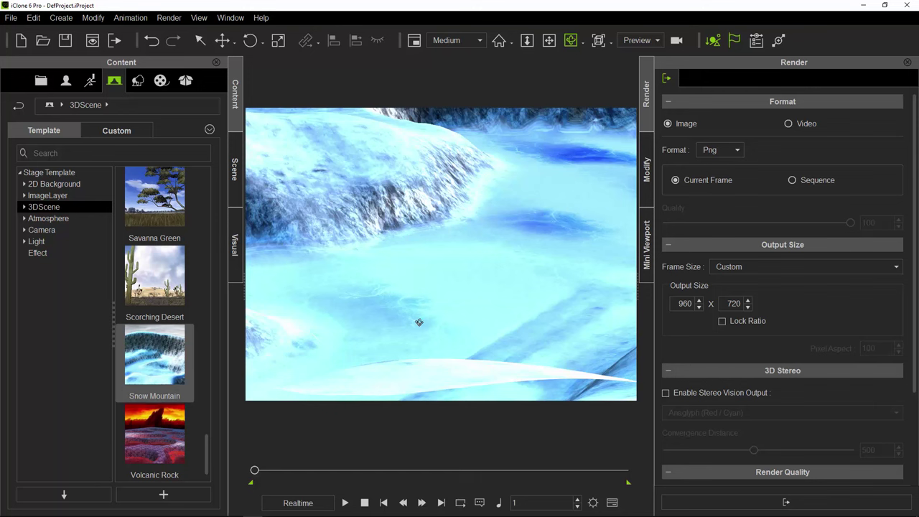
pyautogui.moveTo(298, 241); pyautogui.dragTo(317, 197)
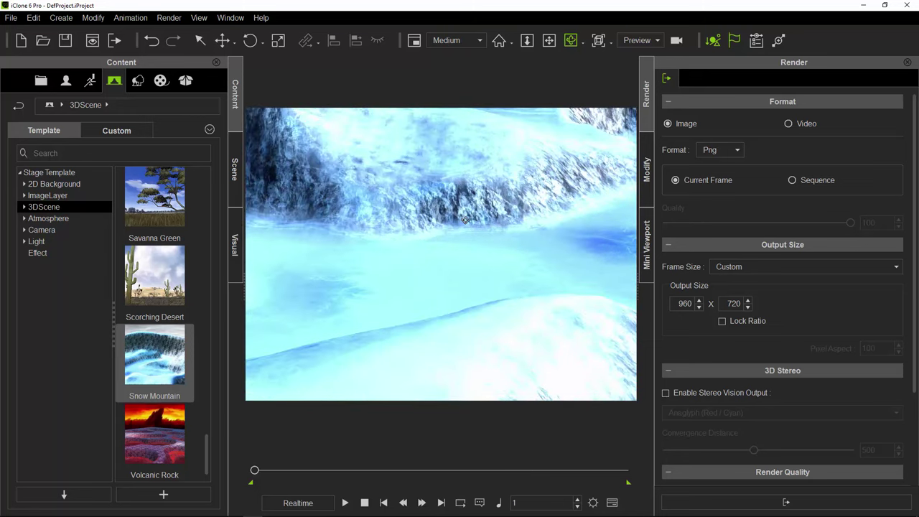
pyautogui.scroll(1, 465, 221)
pyautogui.scroll(1, 538, 270)
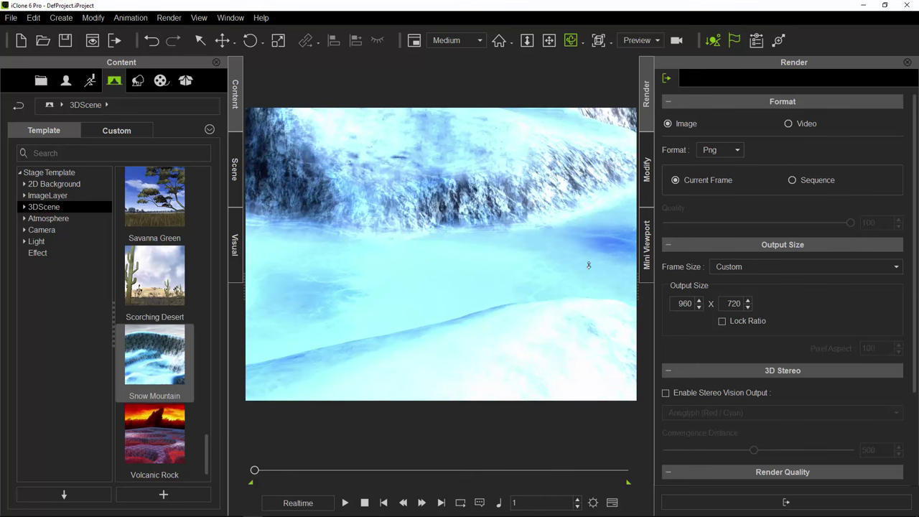
# Step: Start another new project without saving the Snow Mountain scene and load the Garden 3D scene template
pyautogui.moveTo(515, 262); pyautogui.dragTo(601, 225)
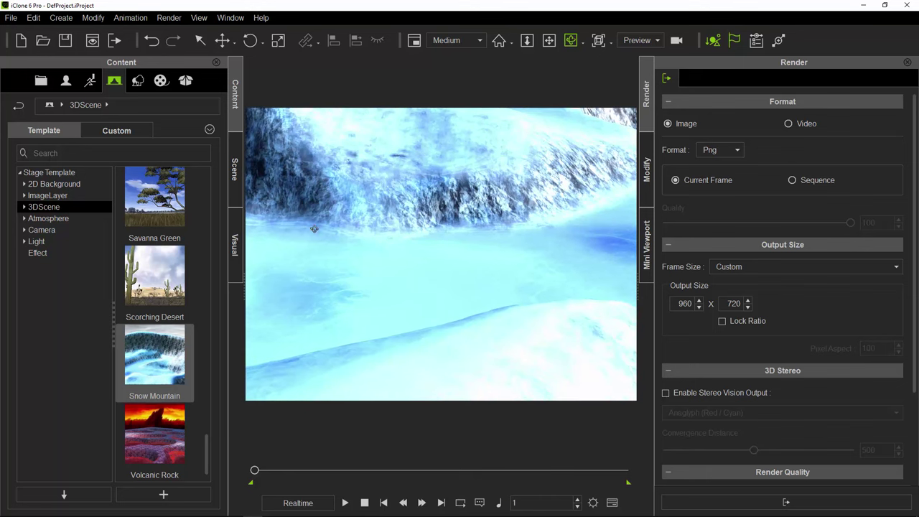
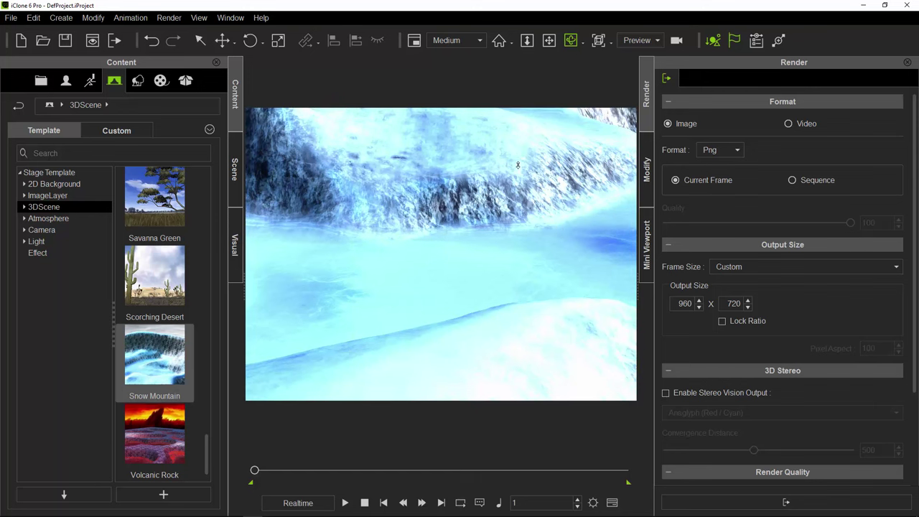
pyautogui.moveTo(525, 54); pyautogui.dragTo(440, 31, button='right')
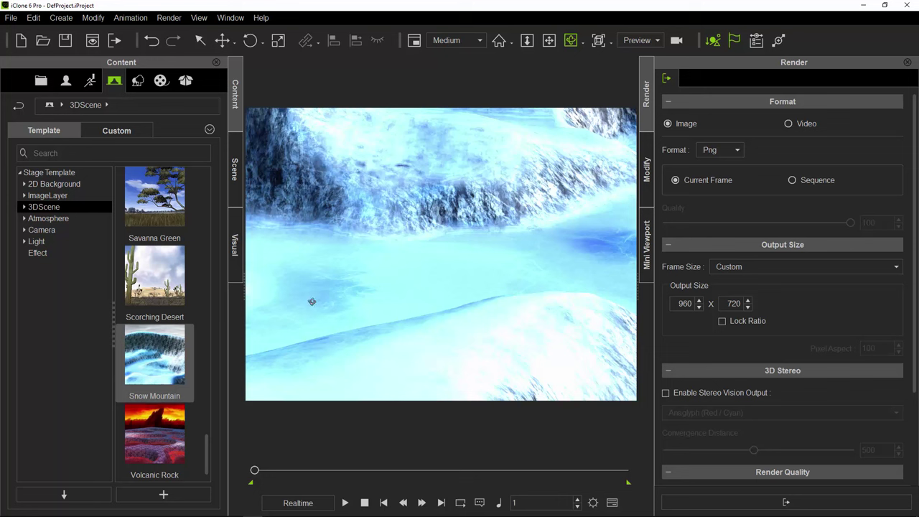
pyautogui.hotkey('ctrl', 'n')
pyautogui.click(495, 289)
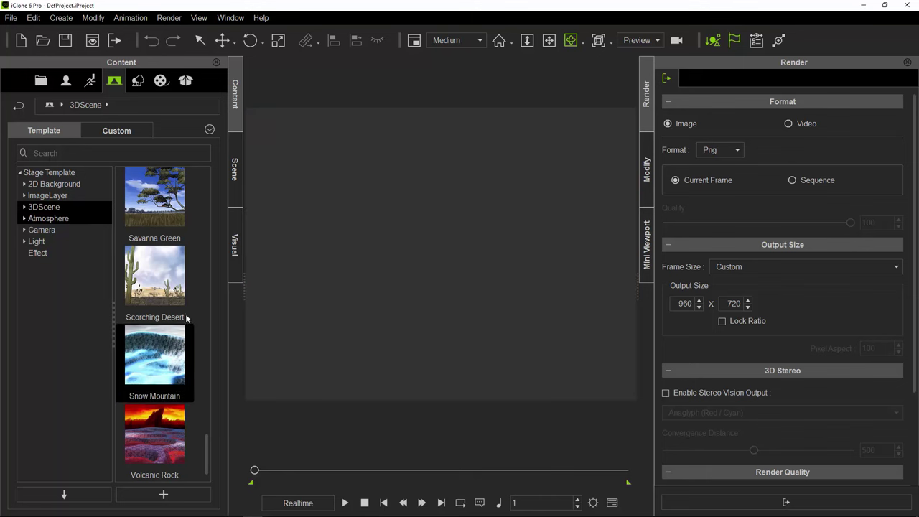
pyautogui.moveTo(208, 455); pyautogui.dragTo(210, 377)
pyautogui.moveTo(190, 317); pyautogui.dragTo(490, 299)
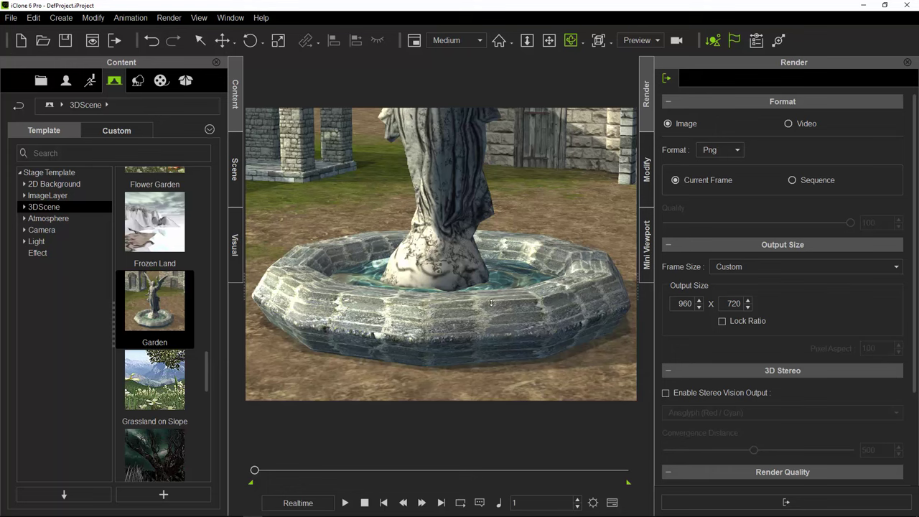
# Step: Zoom out from the Garden fountain and orbit around the church, arcades and ruined wall to examine the whole scene
pyautogui.scroll(-5, 491, 303)
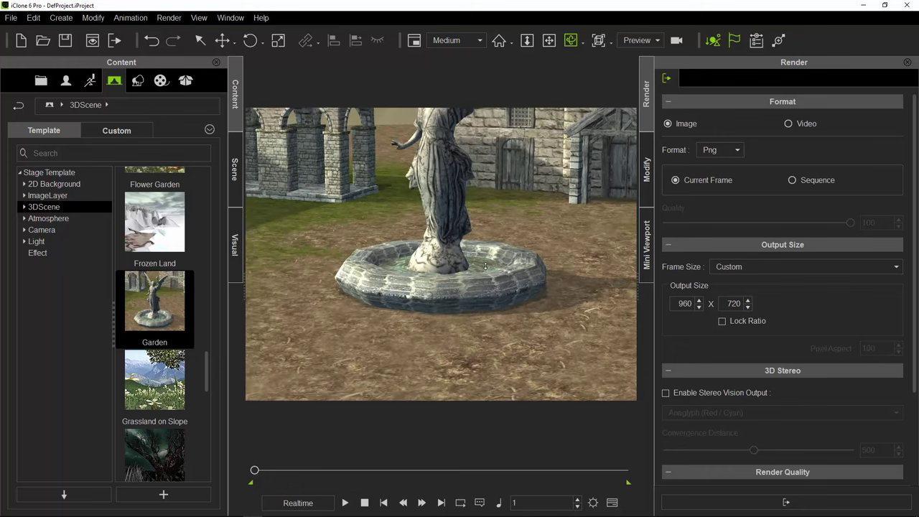
pyautogui.scroll(-6, 486, 266)
pyautogui.scroll(-6, 485, 266)
pyautogui.scroll(-4, 485, 266)
pyautogui.moveTo(463, 314); pyautogui.dragTo(536, 276)
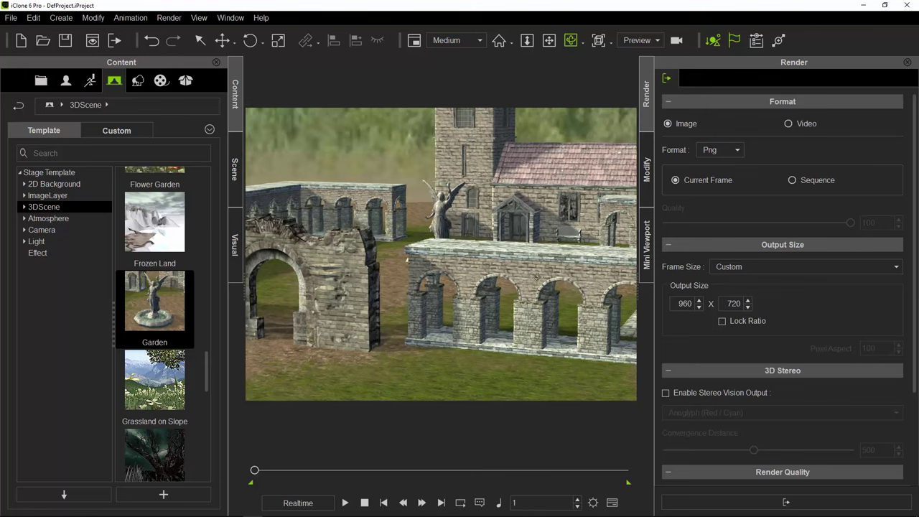
pyautogui.moveTo(537, 276); pyautogui.dragTo(590, 246, button='right')
pyautogui.moveTo(529, 273); pyautogui.dragTo(370, 279, button='right')
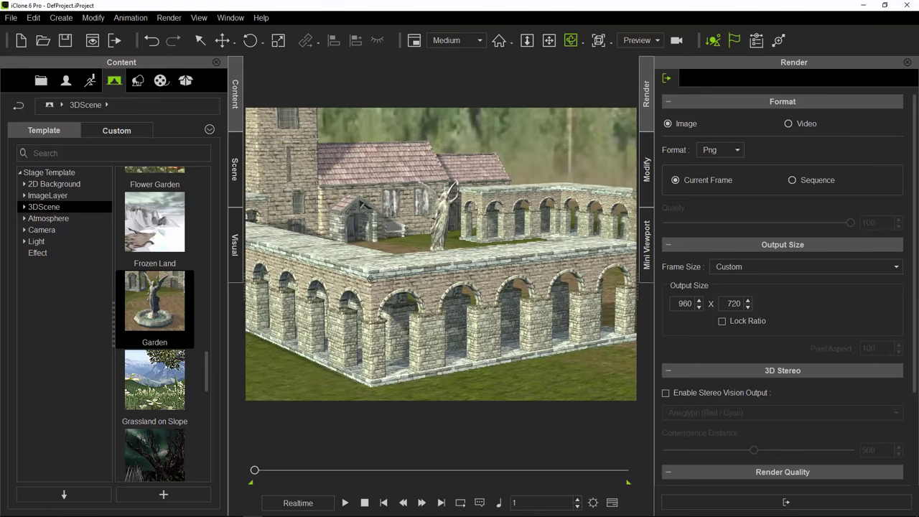
pyautogui.moveTo(497, 316); pyautogui.dragTo(385, 283, button='right')
pyautogui.moveTo(449, 338)
pyautogui.mouseDown(button='right')
pyautogui.moveTo(451, 316)
pyautogui.moveTo(445, 349)
pyautogui.mouseUp(button='right')
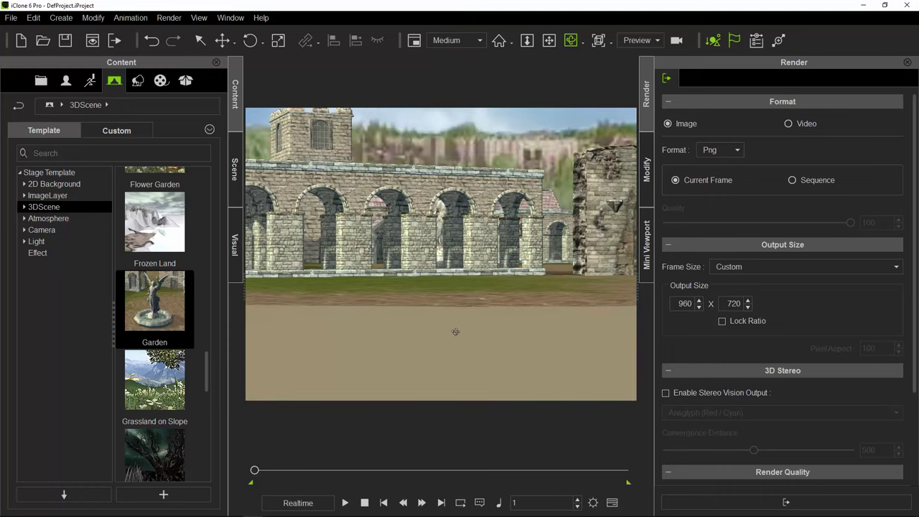
# Step: Zoom the camera in through the arcade arches to view the angel statue and its fountain basin from ground level
pyautogui.scroll(2, 450, 283)
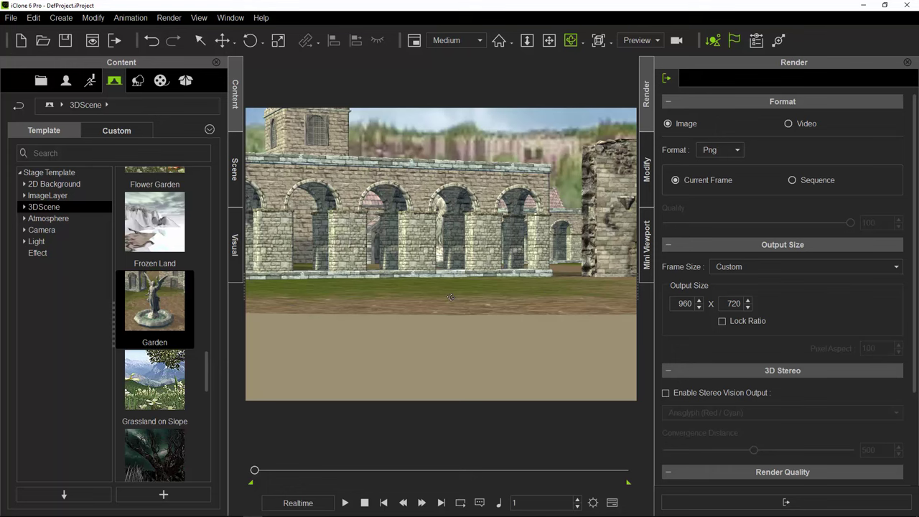
pyautogui.scroll(4, 451, 298)
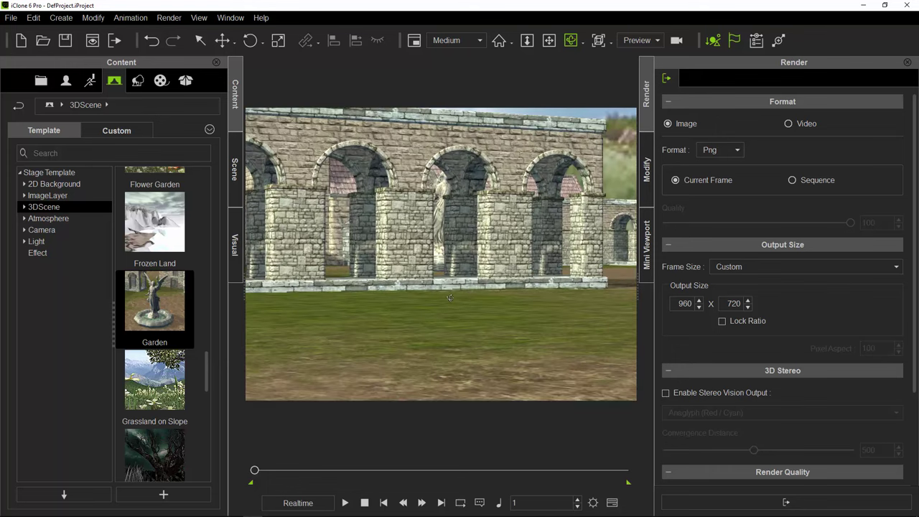
pyautogui.scroll(8, 450, 297)
pyautogui.scroll(4, 453, 290)
pyautogui.scroll(2, 454, 278)
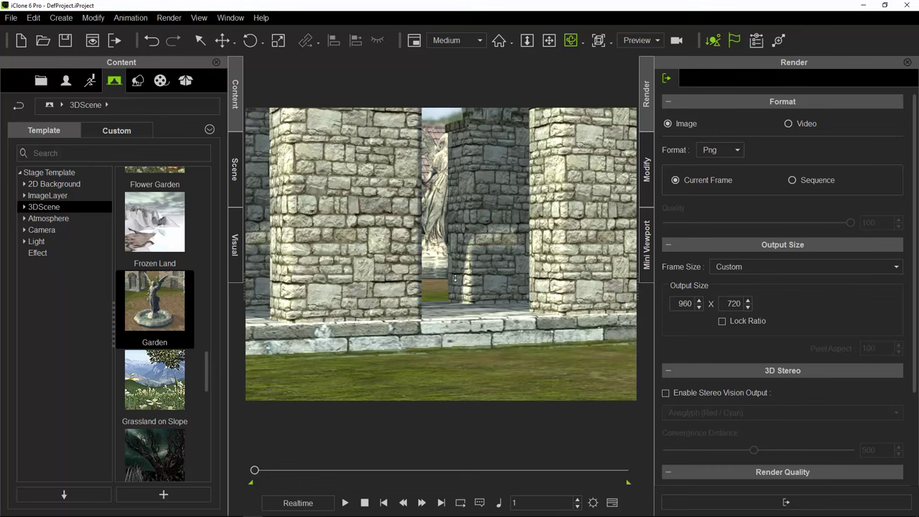
pyautogui.scroll(10, 456, 279)
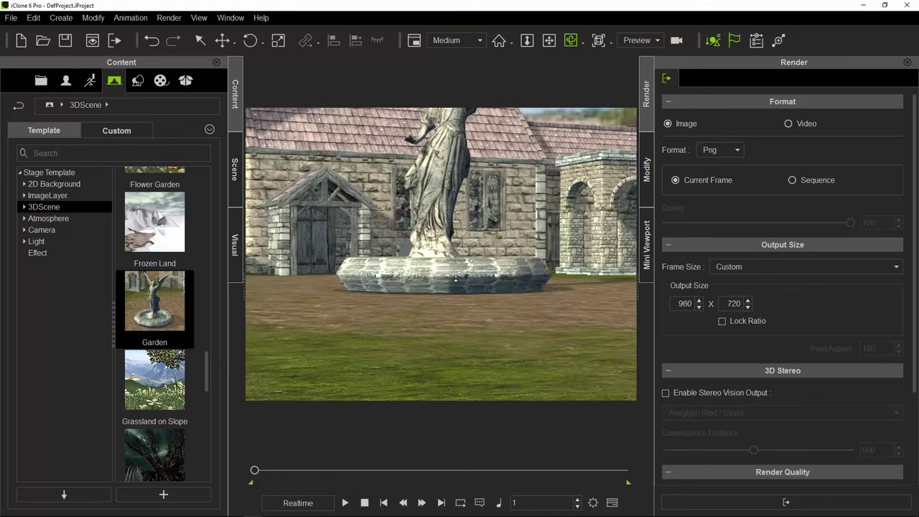
pyautogui.scroll(6, 456, 278)
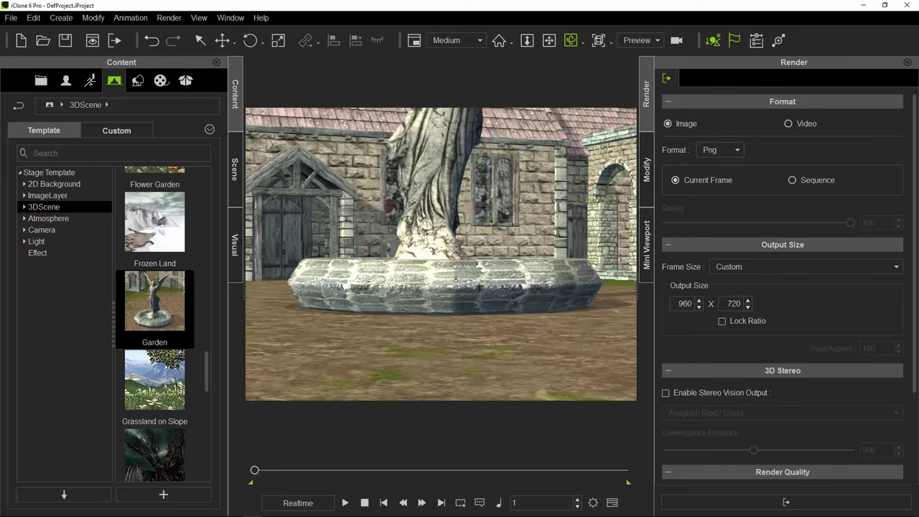
pyautogui.scroll(-5, 455, 279)
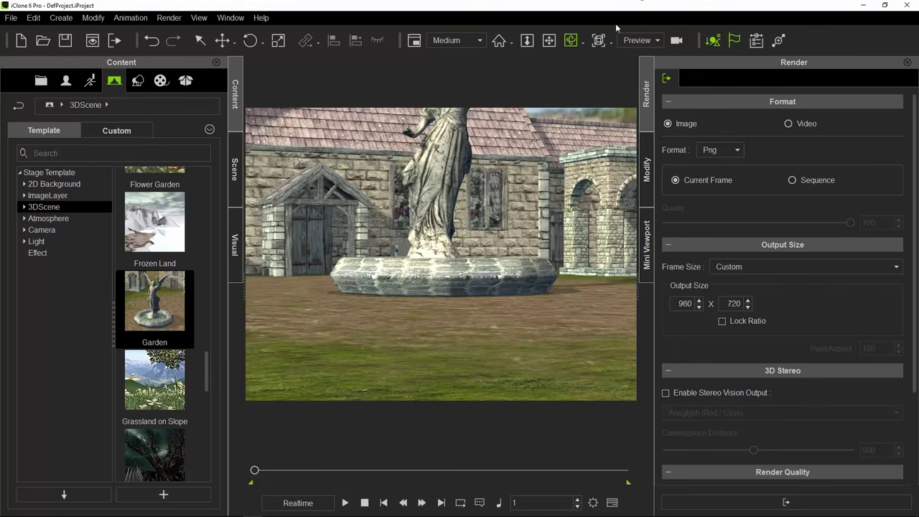
# Step: Pan the camera up and down over the Garden scene to view the statue, church roof and arcade wall
pyautogui.click(549, 40)
pyautogui.moveTo(433, 280); pyautogui.dragTo(439, 342)
pyautogui.moveTo(477, 236); pyautogui.dragTo(465, 326)
pyautogui.moveTo(465, 326); pyautogui.dragTo(462, 219, button='middle')
pyautogui.moveTo(462, 219); pyautogui.dragTo(462, 183)
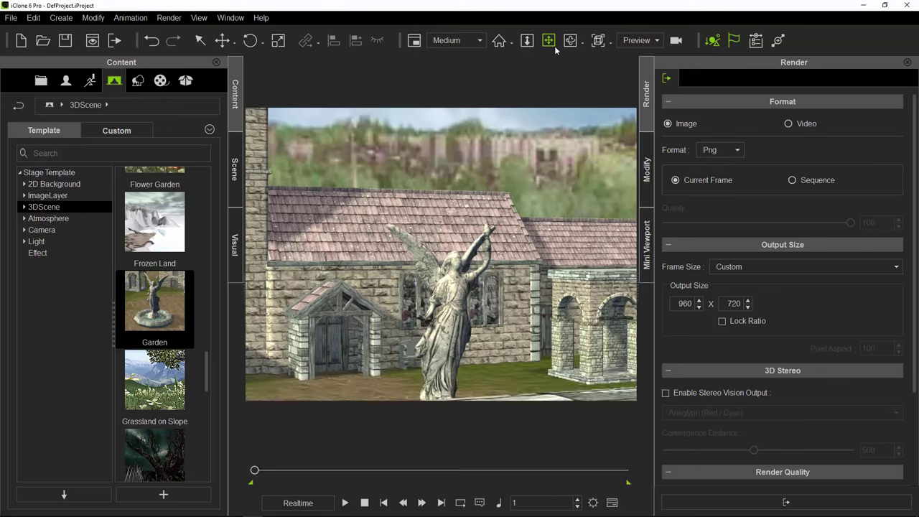
pyautogui.click(526, 42)
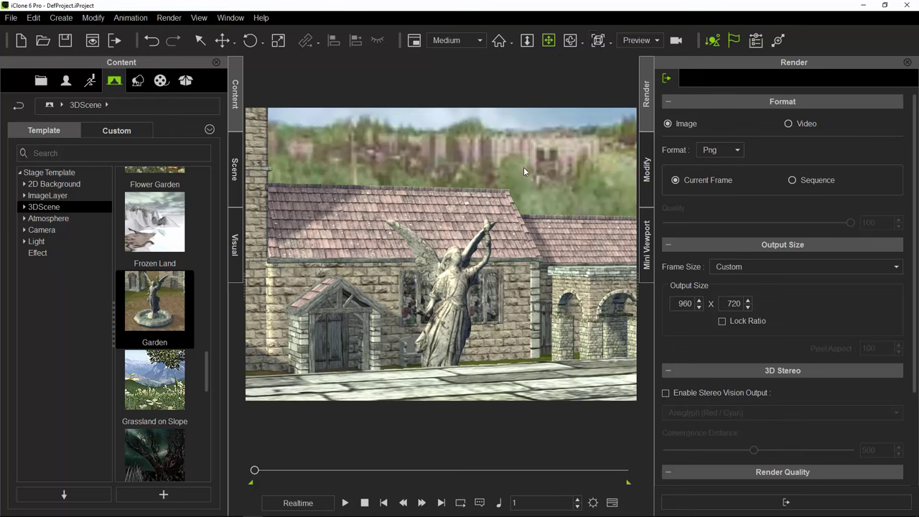
pyautogui.moveTo(520, 382); pyautogui.dragTo(567, 49)
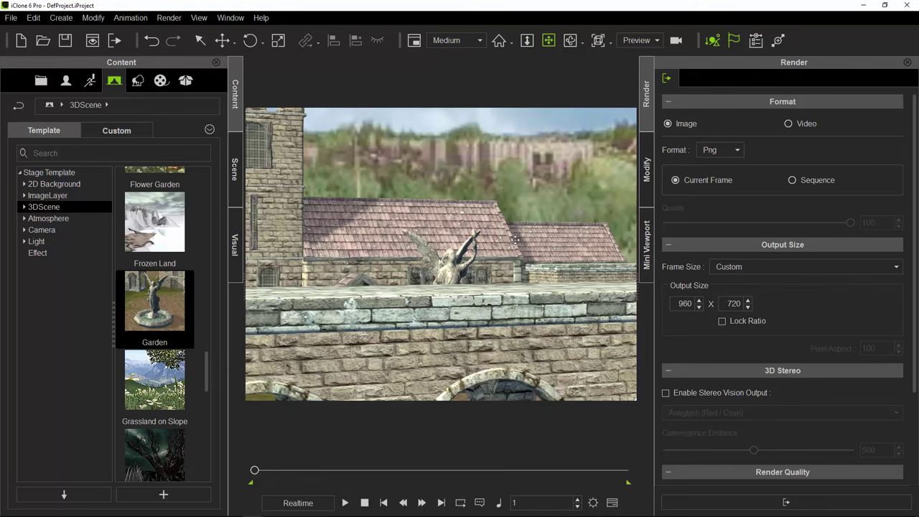
pyautogui.moveTo(515, 237); pyautogui.dragTo(506, 255)
pyautogui.moveTo(508, 222); pyautogui.dragTo(489, 72)
pyautogui.moveTo(481, 206); pyautogui.dragTo(469, 275)
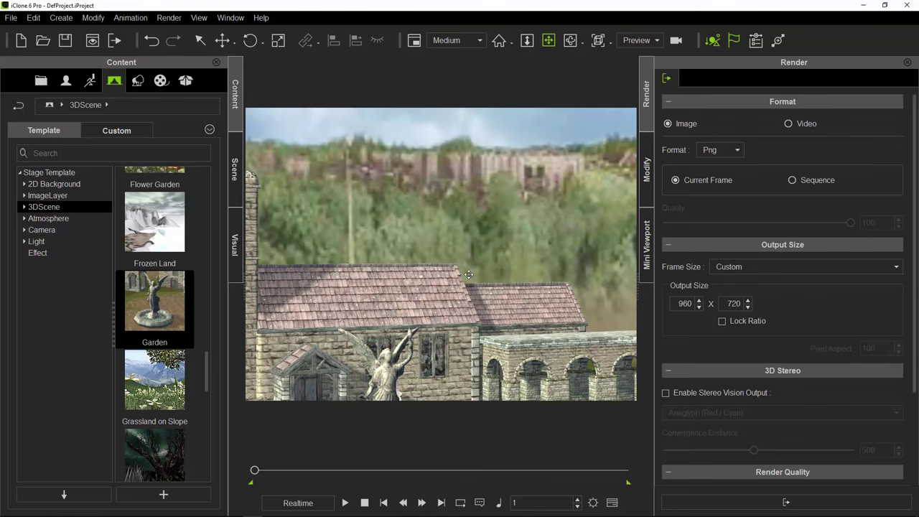
pyautogui.moveTo(466, 250); pyautogui.dragTo(356, 351)
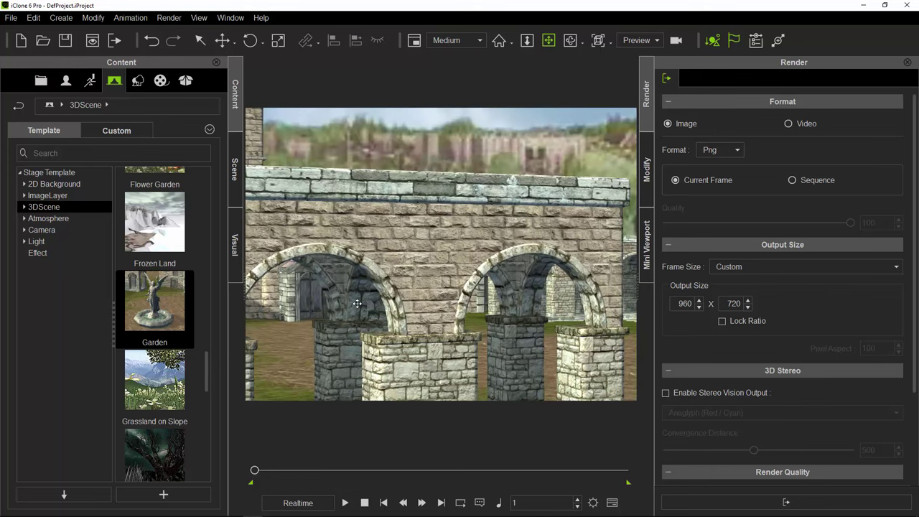
# Step: Zoom and pan the camera around the arcade to examine its stone pillars and arches up close
pyautogui.scroll(5, 366, 284)
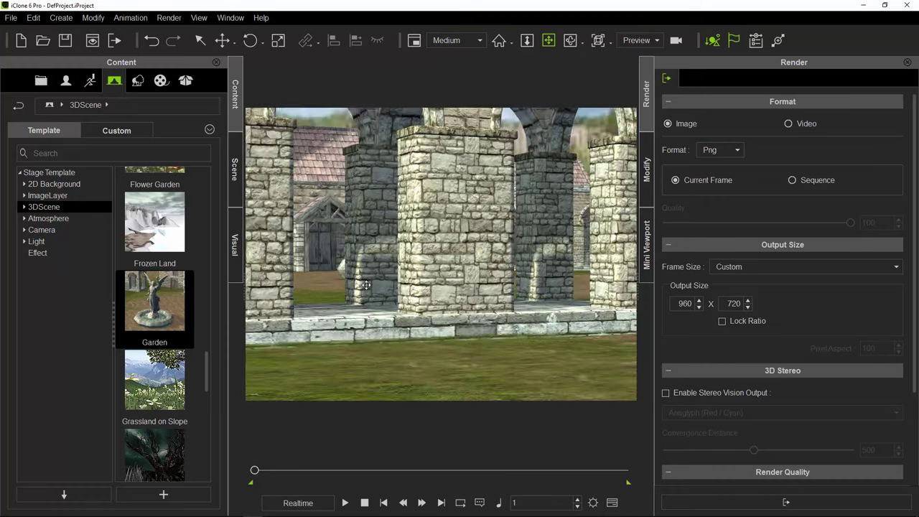
pyautogui.moveTo(453, 244); pyautogui.dragTo(448, 253)
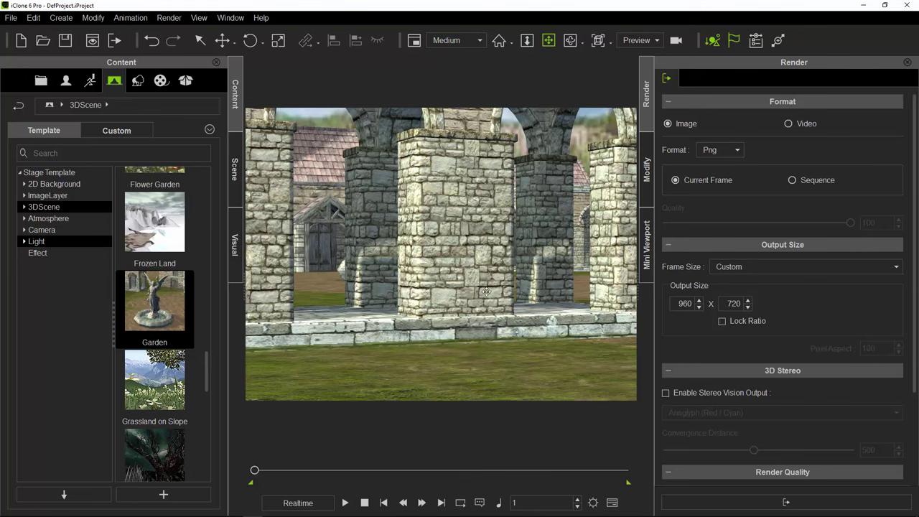
pyautogui.moveTo(524, 245); pyautogui.dragTo(565, 289)
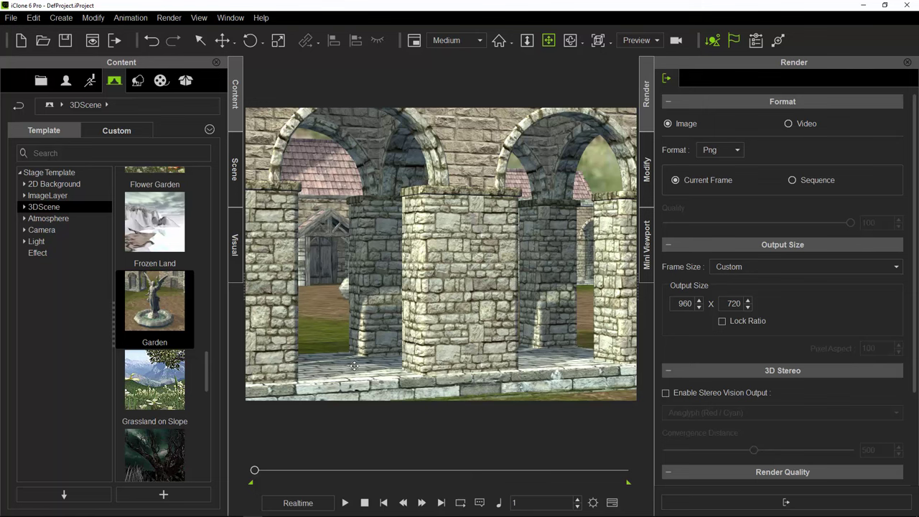
pyautogui.moveTo(611, 105); pyautogui.dragTo(495, 251, button='right')
pyautogui.moveTo(487, 304); pyautogui.dragTo(477, 223)
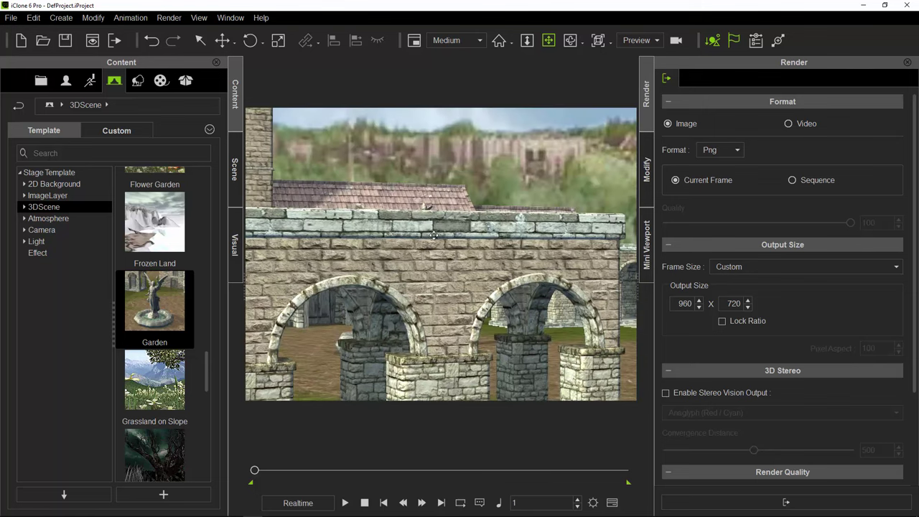
pyautogui.scroll(3, 440, 230)
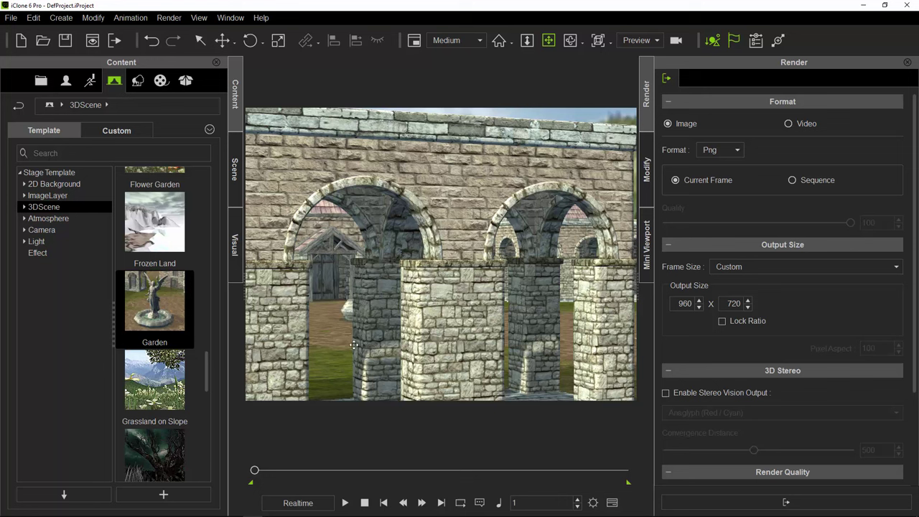
pyautogui.scroll(-4, 354, 346)
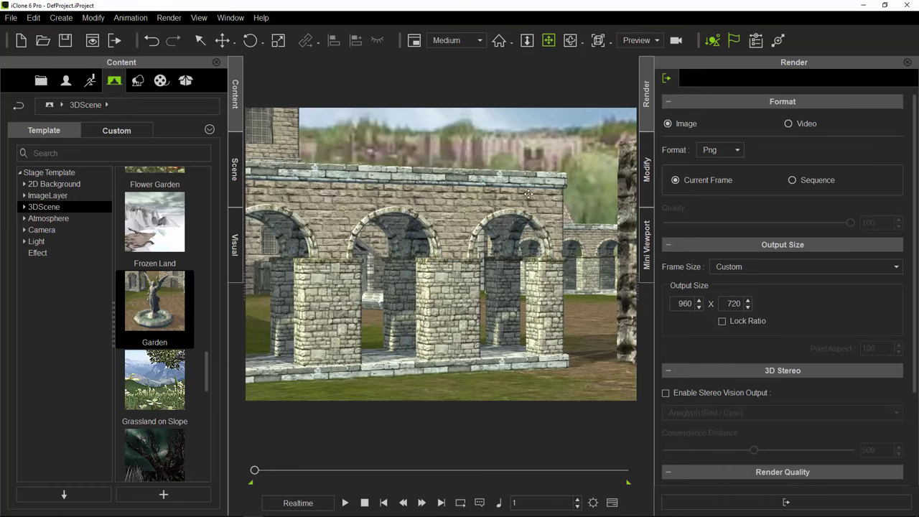
pyautogui.scroll(-1, 336, 340)
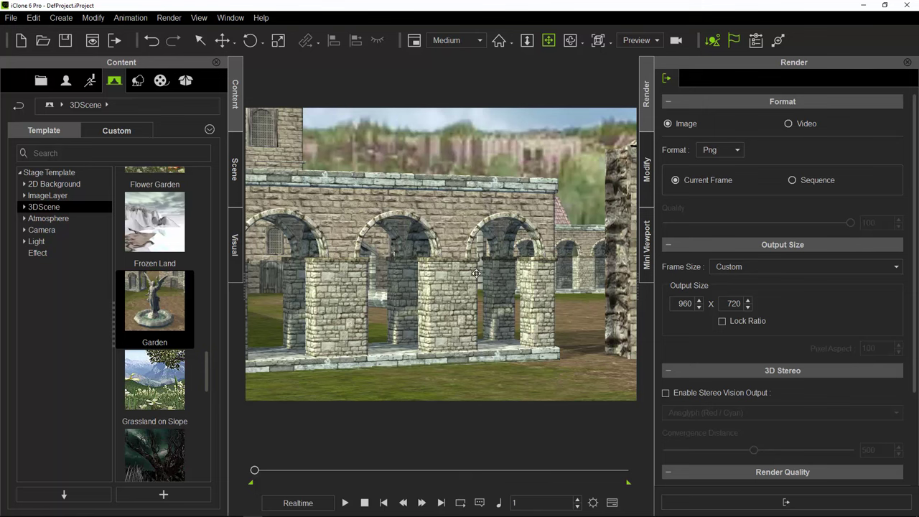
# Step: Move the camera along the outside of the arcade to view the ruined wall and the church tower behind it
pyautogui.moveTo(477, 274); pyautogui.dragTo(604, 266)
pyautogui.moveTo(419, 262)
pyautogui.mouseDown()
pyautogui.moveTo(640, 273)
pyautogui.moveTo(462, 278)
pyautogui.moveTo(421, 266)
pyautogui.mouseUp()
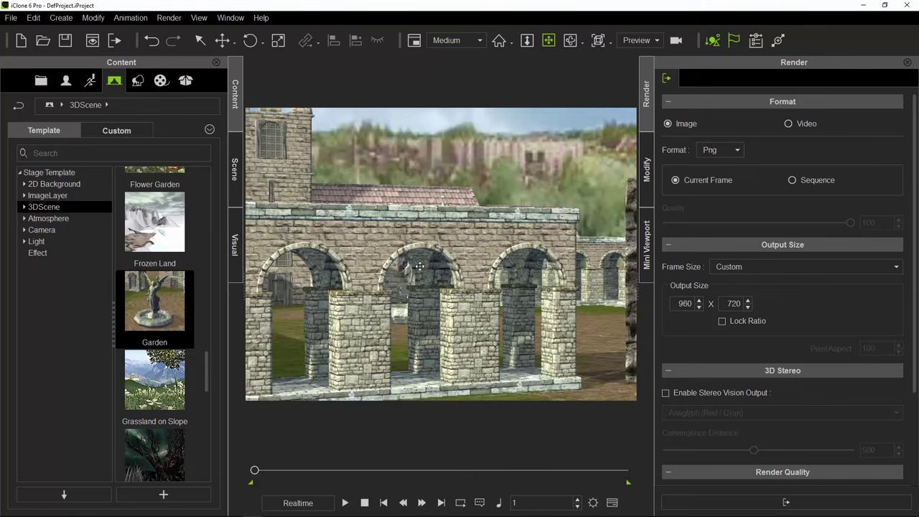
pyautogui.moveTo(419, 267); pyautogui.dragTo(501, 286, button='middle')
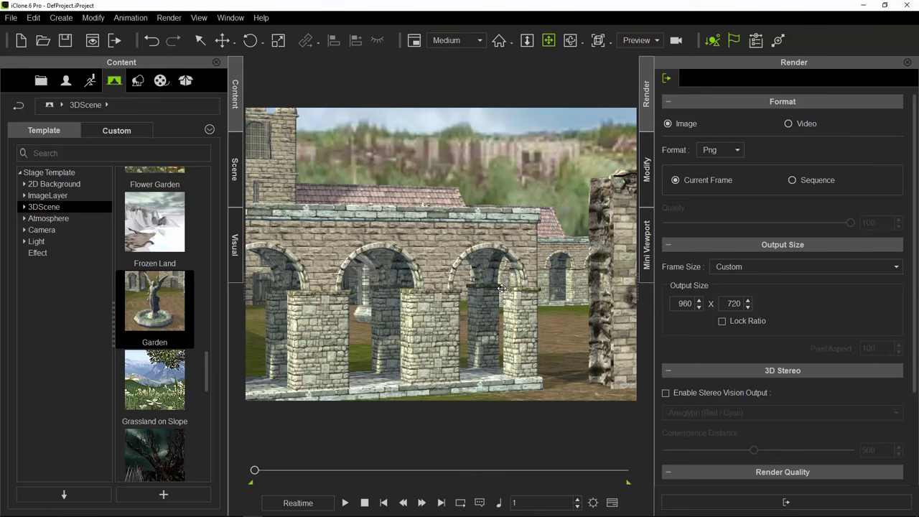
pyautogui.scroll(-2, 536, 278)
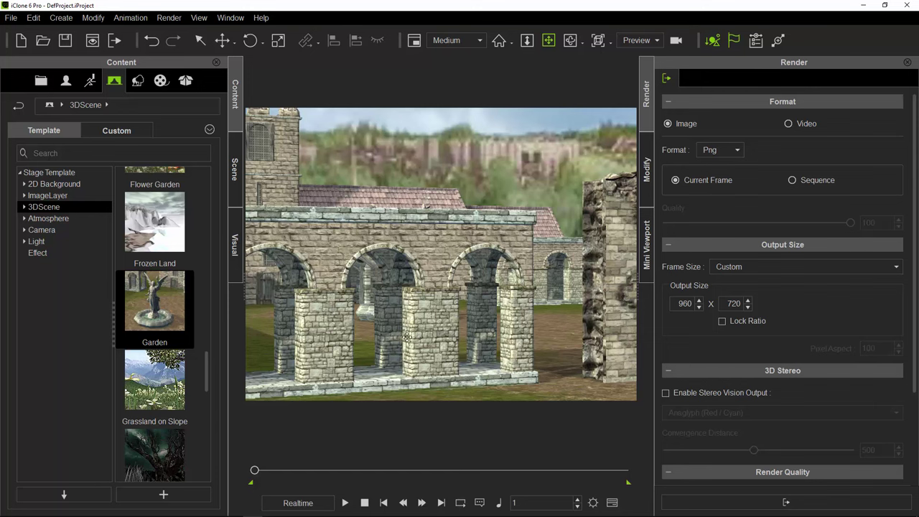
pyautogui.moveTo(466, 328); pyautogui.dragTo(396, 304)
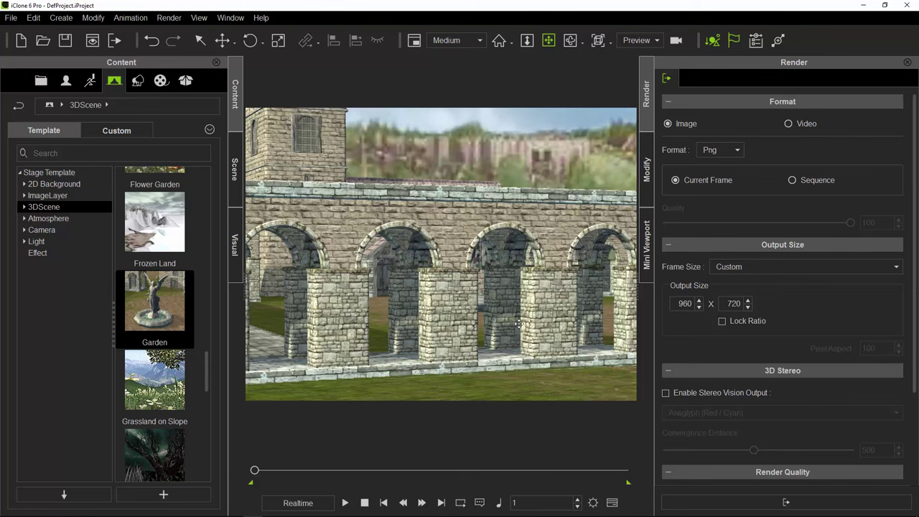
pyautogui.moveTo(520, 299); pyautogui.dragTo(518, 303)
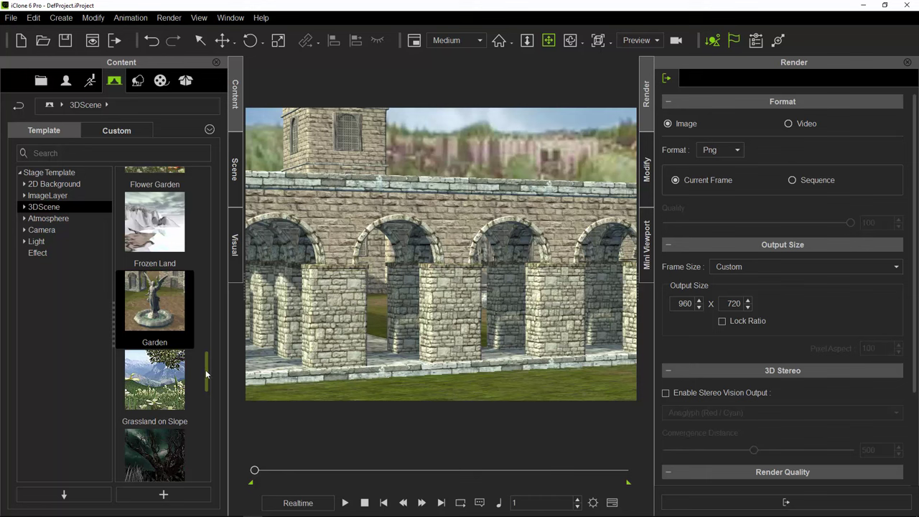
# Step: Browse the 3DScene template library down to the Snow Mountain area and back up to the Garden thumbnail
pyautogui.scroll(-2, 206, 379)
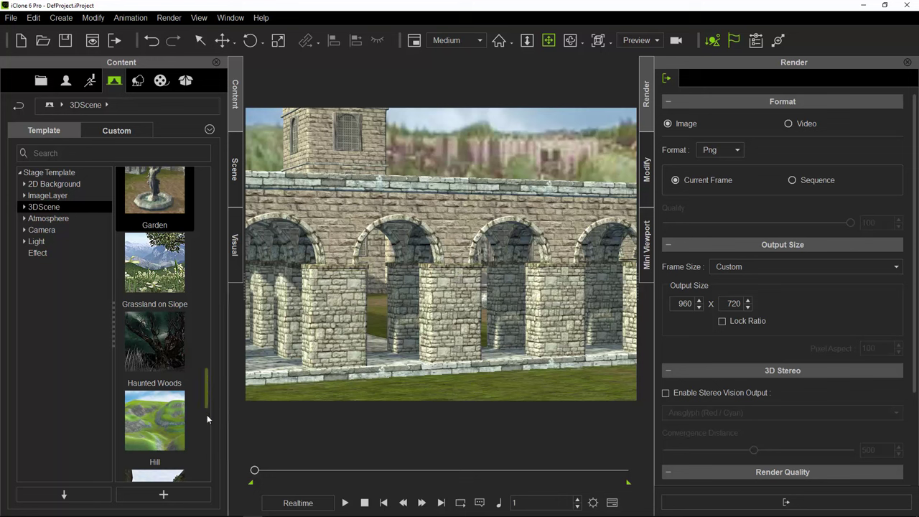
pyautogui.scroll(-5, 205, 437)
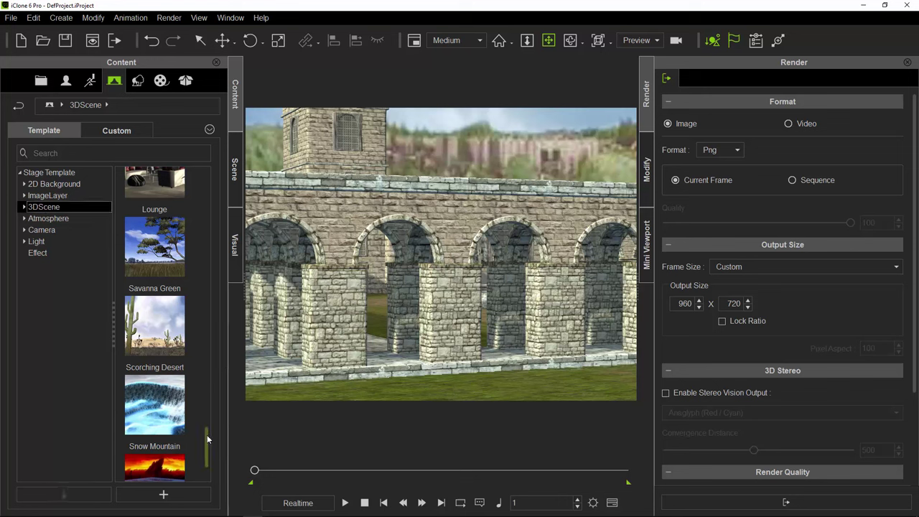
pyautogui.scroll(2, 206, 435)
pyautogui.scroll(8, 208, 405)
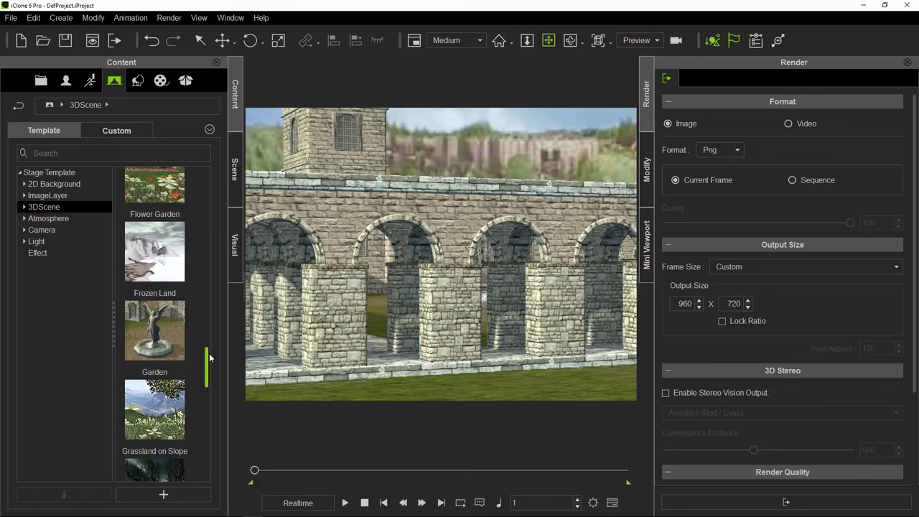
# Step: Load the Flower Garden template from the 3DScene library into the scene, accepting the unsupported material notice
pyautogui.scroll(-6, 200, 287)
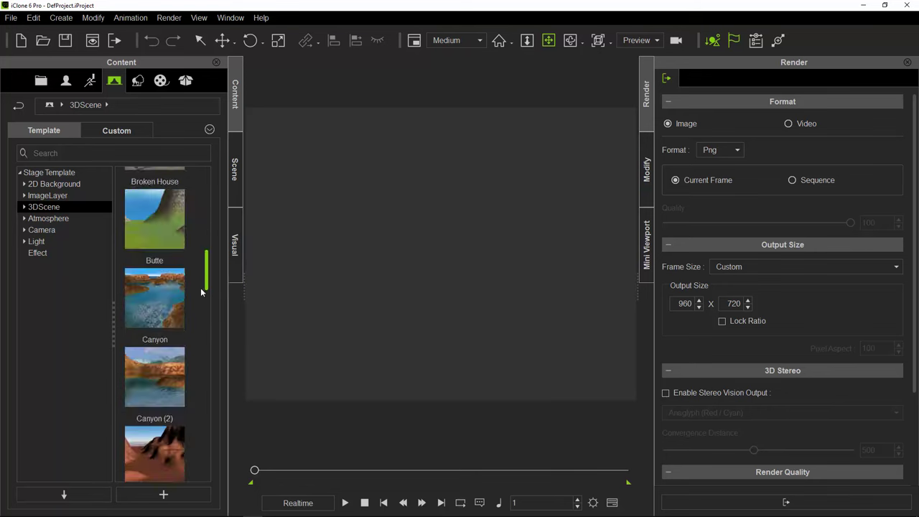
pyautogui.scroll(-2, 192, 332)
pyautogui.moveTo(139, 402); pyautogui.dragTo(448, 274)
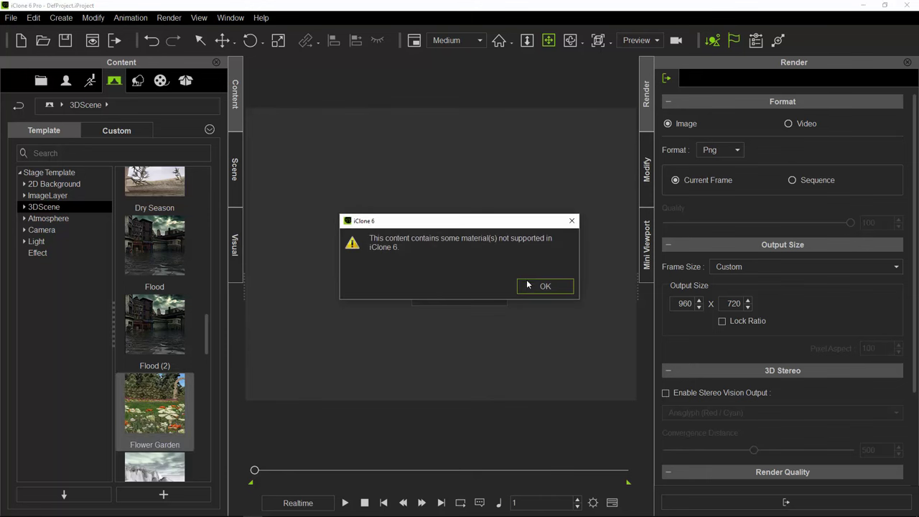
pyautogui.click(531, 286)
# Step: Zoom and pan the camera over the Flower Garden's soil, flower bed and bushes, and play the scene's animation
pyautogui.moveTo(459, 210); pyautogui.dragTo(408, 365)
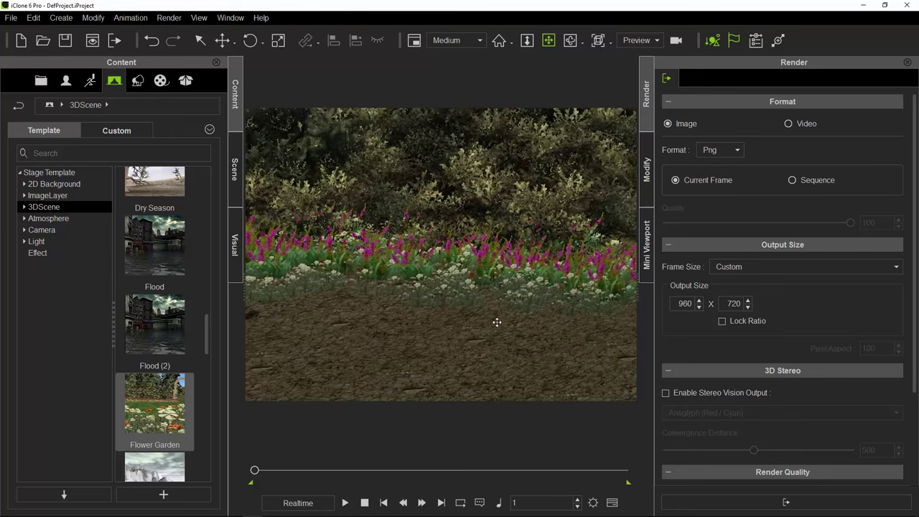
pyautogui.moveTo(497, 323); pyautogui.dragTo(508, 275, button='middle')
pyautogui.scroll(-4, 507, 275)
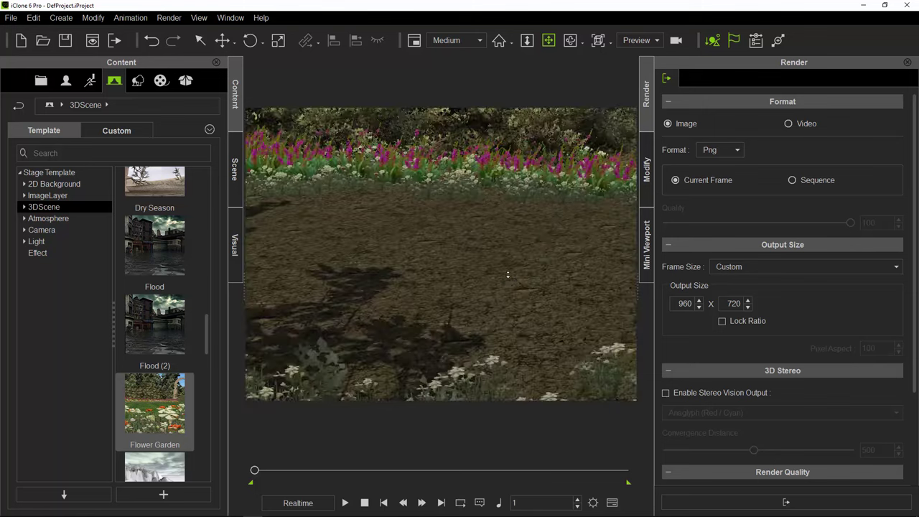
pyautogui.scroll(2, 511, 258)
pyautogui.moveTo(511, 259); pyautogui.dragTo(477, 366)
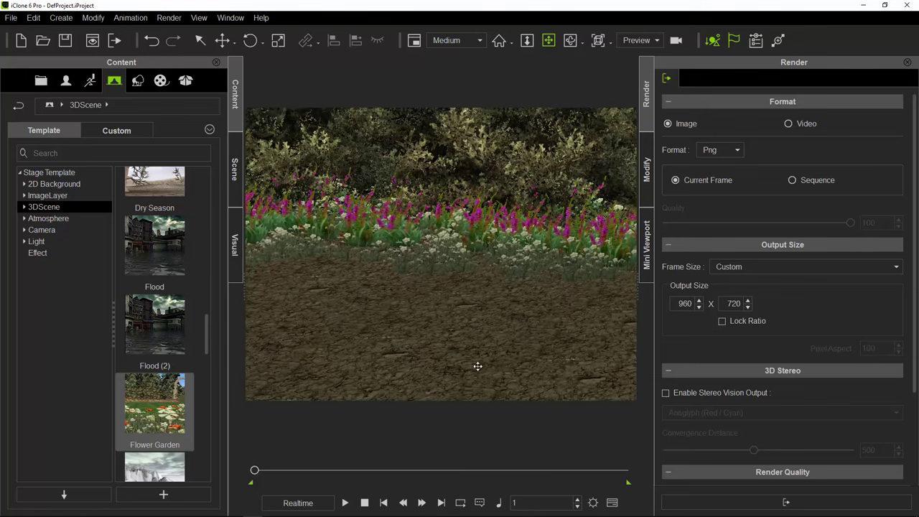
pyautogui.moveTo(477, 366); pyautogui.dragTo(474, 371, button='middle')
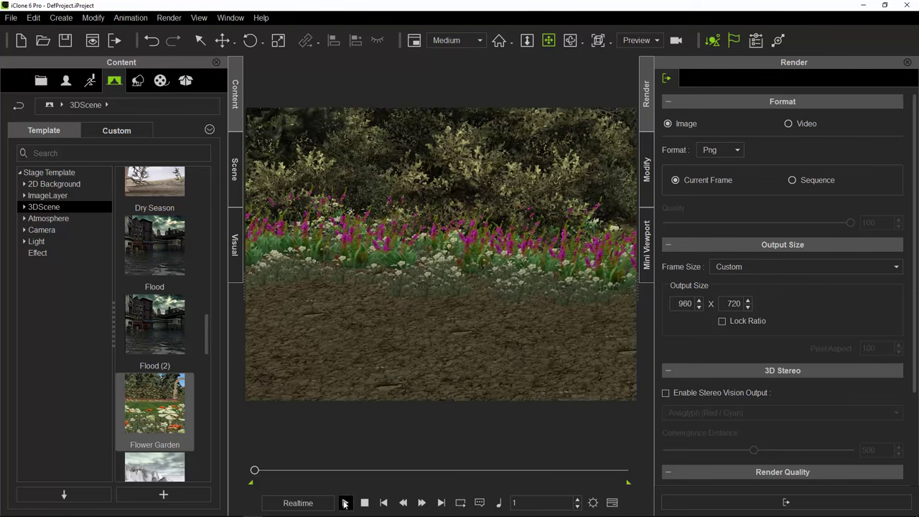
pyautogui.click(345, 503)
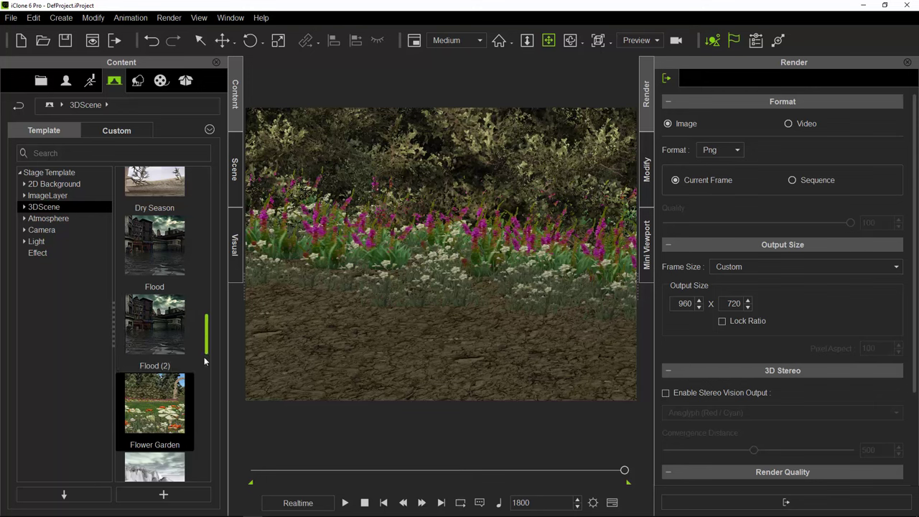
# Step: Browse the 3DScene templates down to Volcanic Rock and back up, and load the Broken House scene
pyautogui.scroll(-3, 203, 357)
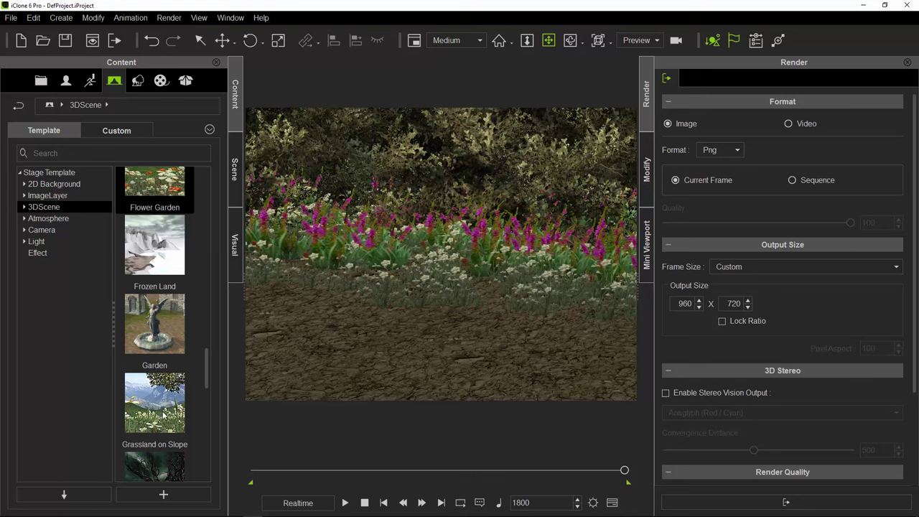
pyautogui.scroll(-10, 198, 470)
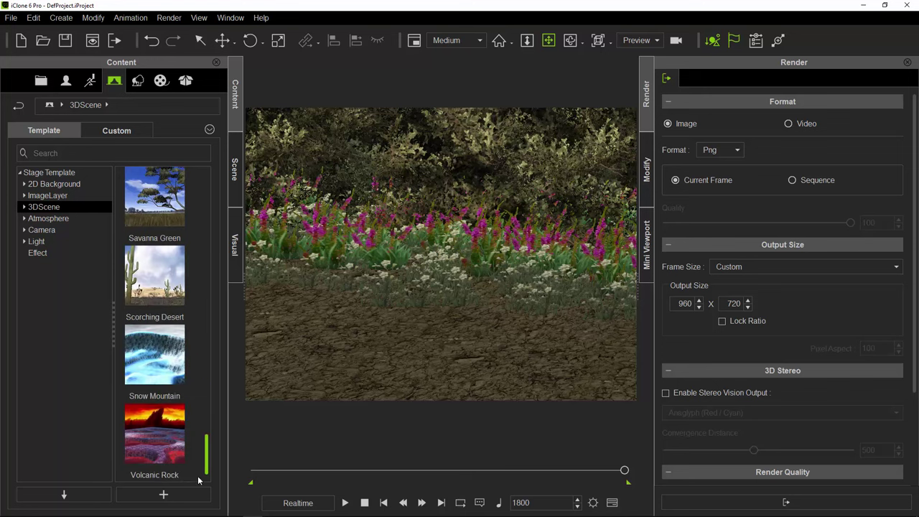
pyautogui.scroll(10, 212, 247)
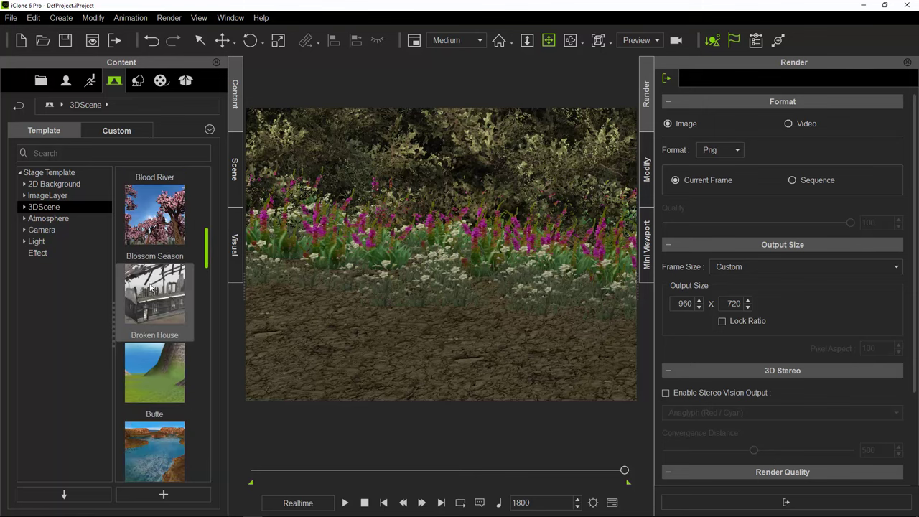
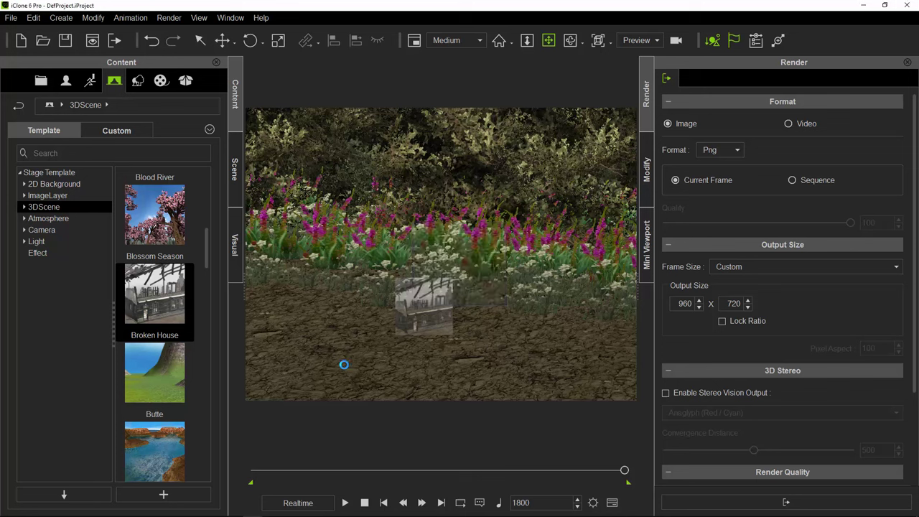
pyautogui.click(53, 231)
pyautogui.scroll(-3, 482, 305)
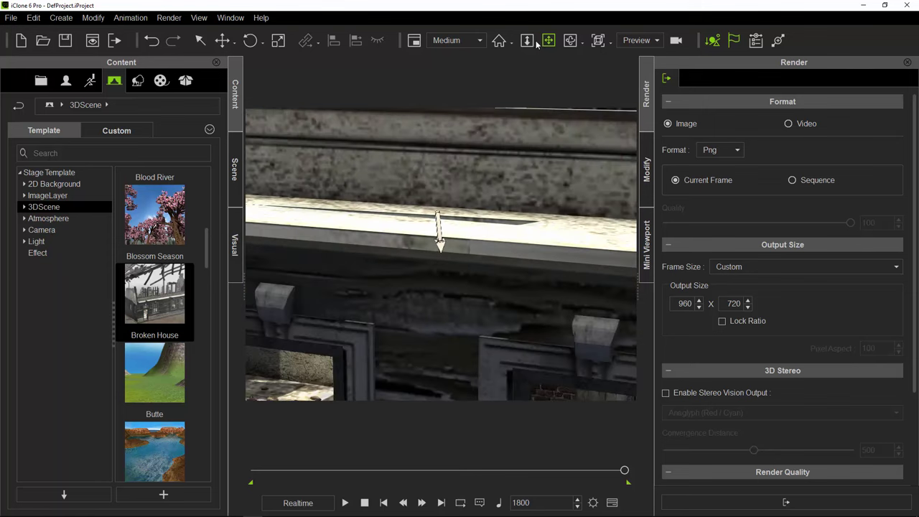
# Step: Zoom the camera out to view the Broken House facade and orbit around the building
pyautogui.click(528, 41)
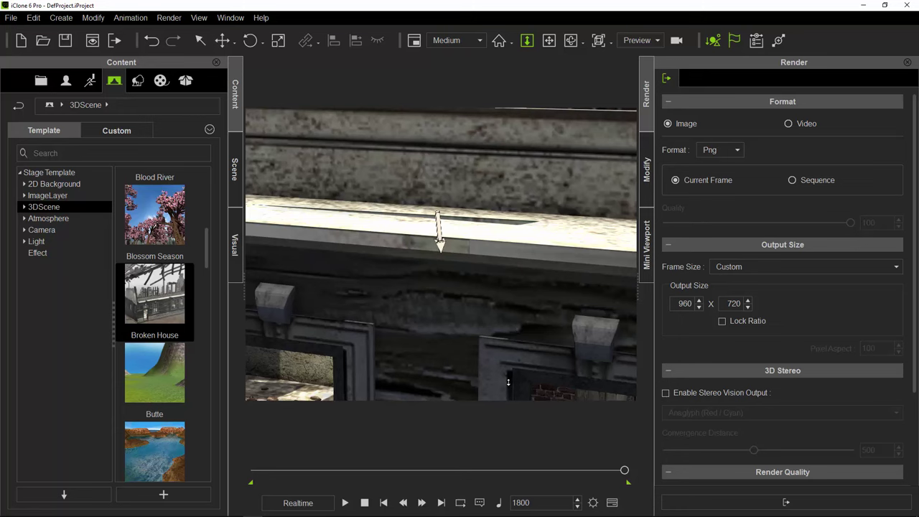
pyautogui.moveTo(509, 381); pyautogui.dragTo(567, 115)
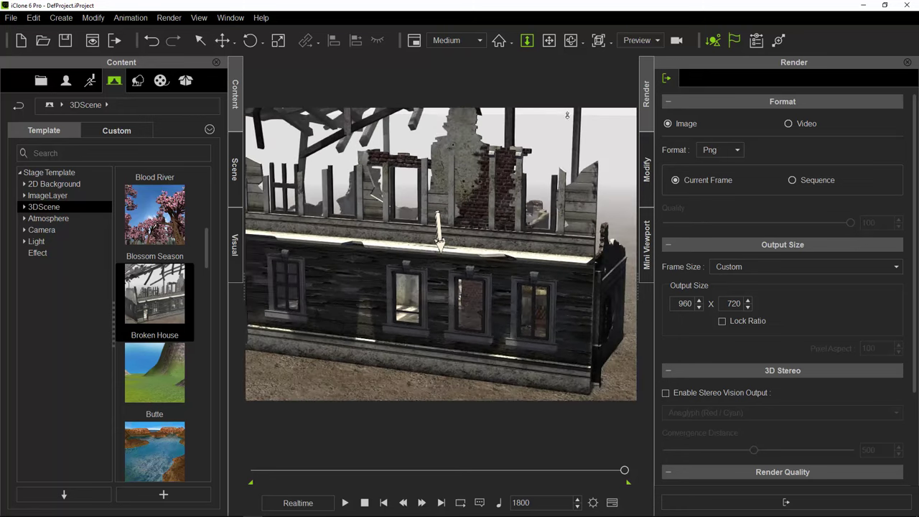
pyautogui.click(571, 41)
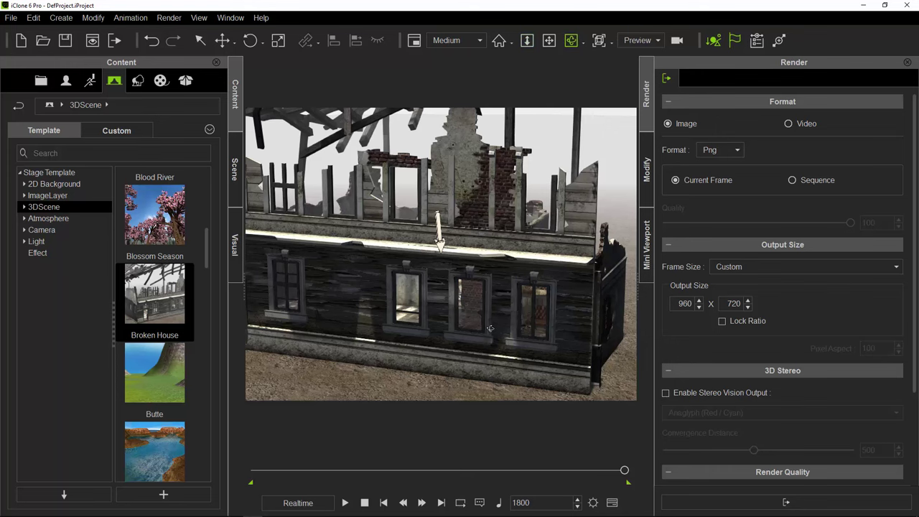
pyautogui.moveTo(431, 317)
pyautogui.mouseDown()
pyautogui.moveTo(292, 285)
pyautogui.moveTo(431, 326)
pyautogui.moveTo(410, 319)
pyautogui.moveTo(458, 318)
pyautogui.moveTo(512, 275)
pyautogui.moveTo(517, 250)
pyautogui.moveTo(505, 299)
pyautogui.moveTo(441, 311)
pyautogui.mouseUp()
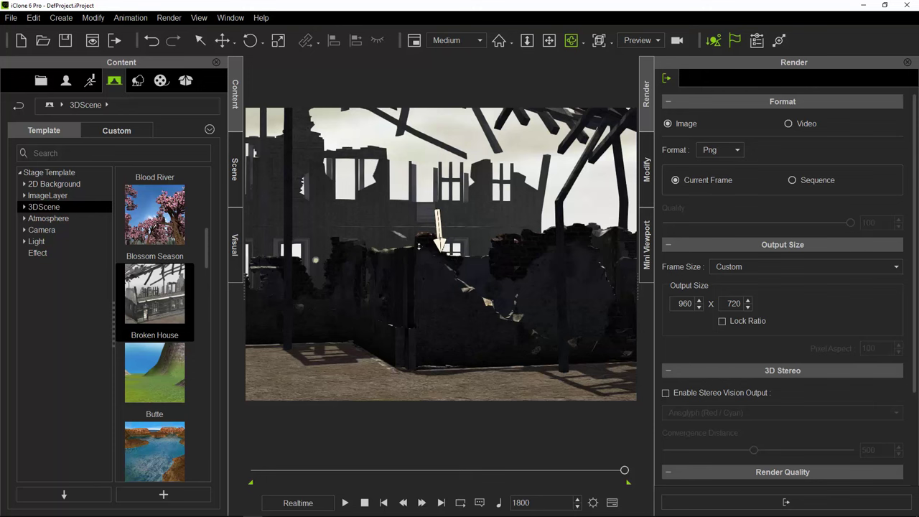
# Step: Zoom and orbit the camera around the ruined walls and roof beams to view the Broken House from above and below
pyautogui.click(527, 40)
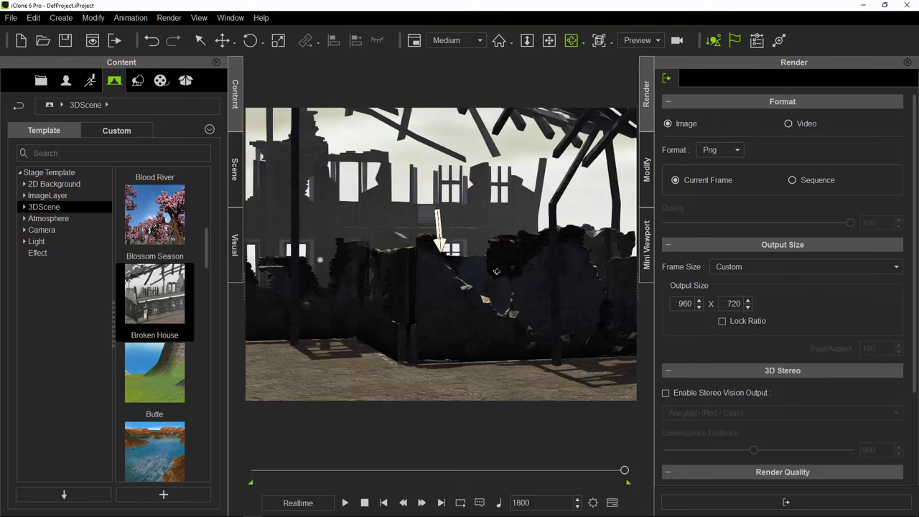
pyautogui.moveTo(497, 271); pyautogui.dragTo(496, 268)
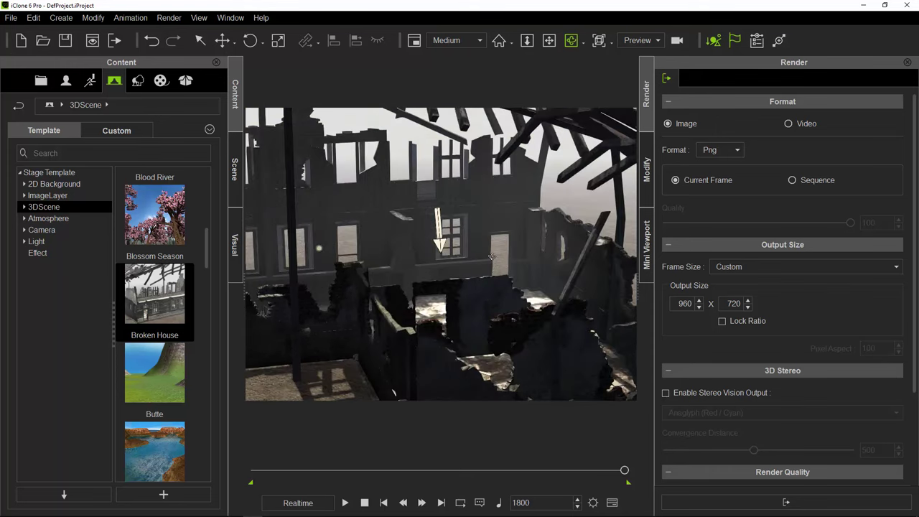
pyautogui.scroll(-2, 492, 257)
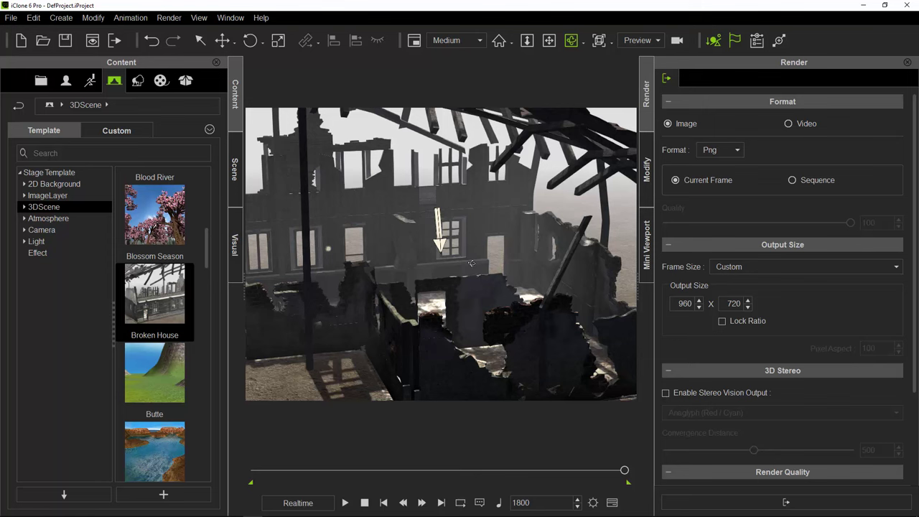
pyautogui.moveTo(472, 263); pyautogui.dragTo(465, 289)
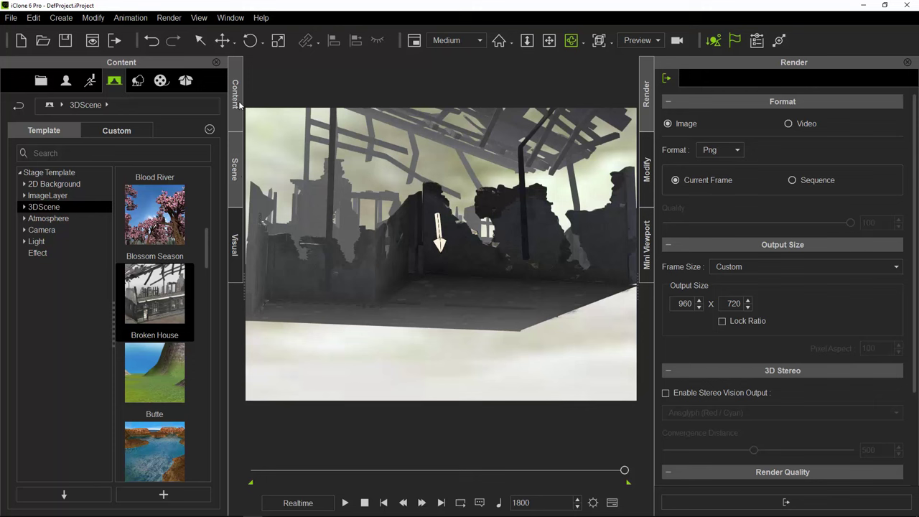
# Step: Show the Atmosphere stage templates and zoom the camera out slightly from the Broken House
pyautogui.click(58, 221)
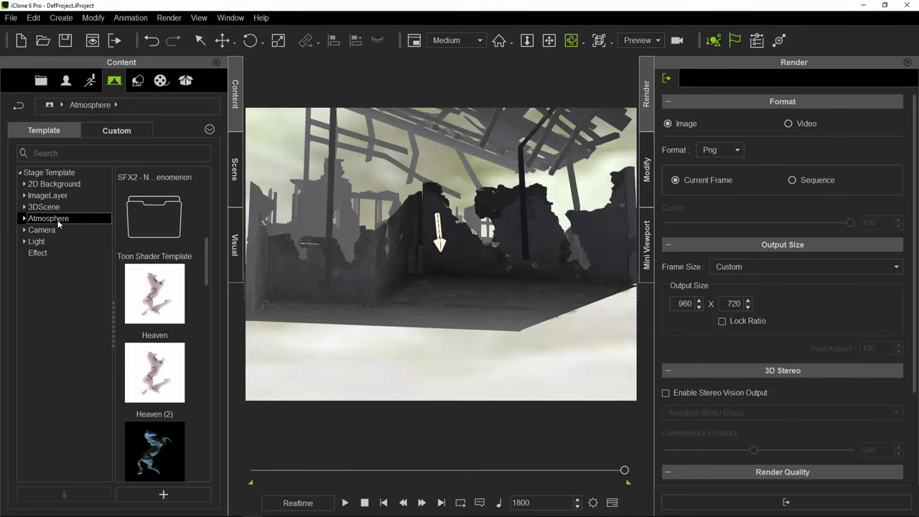
pyautogui.scroll(-2, 569, 211)
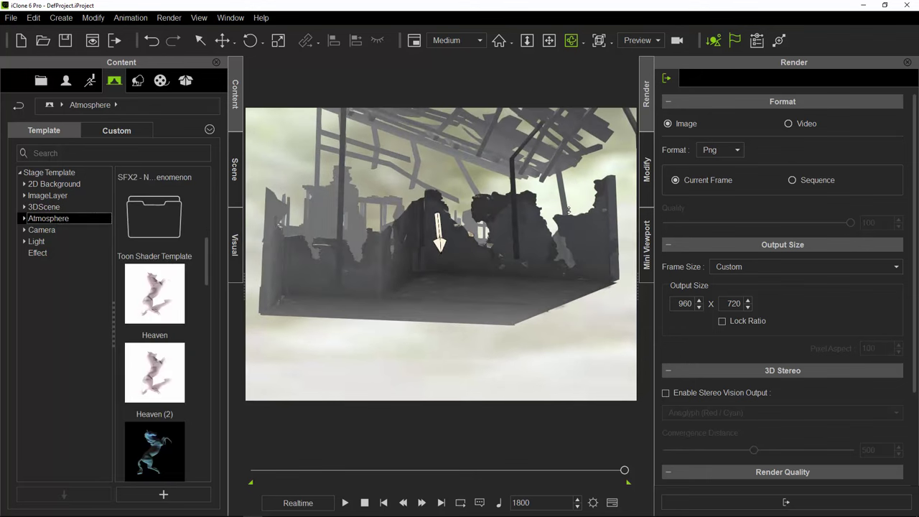